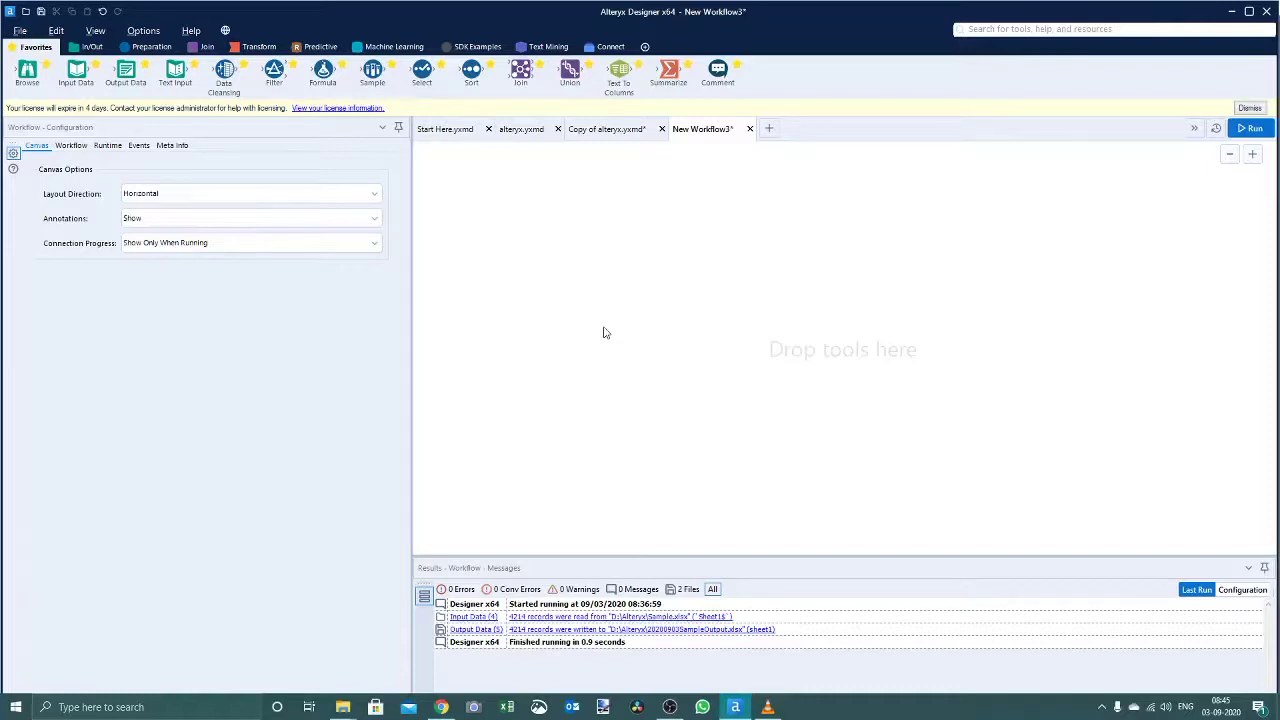
- Add an Input Data tool reading Sheet1 of the Sample.xlsx workbook
{"action": "left_click_drag", "start_coordinate": [76, 70], "coordinate": [533, 292]}
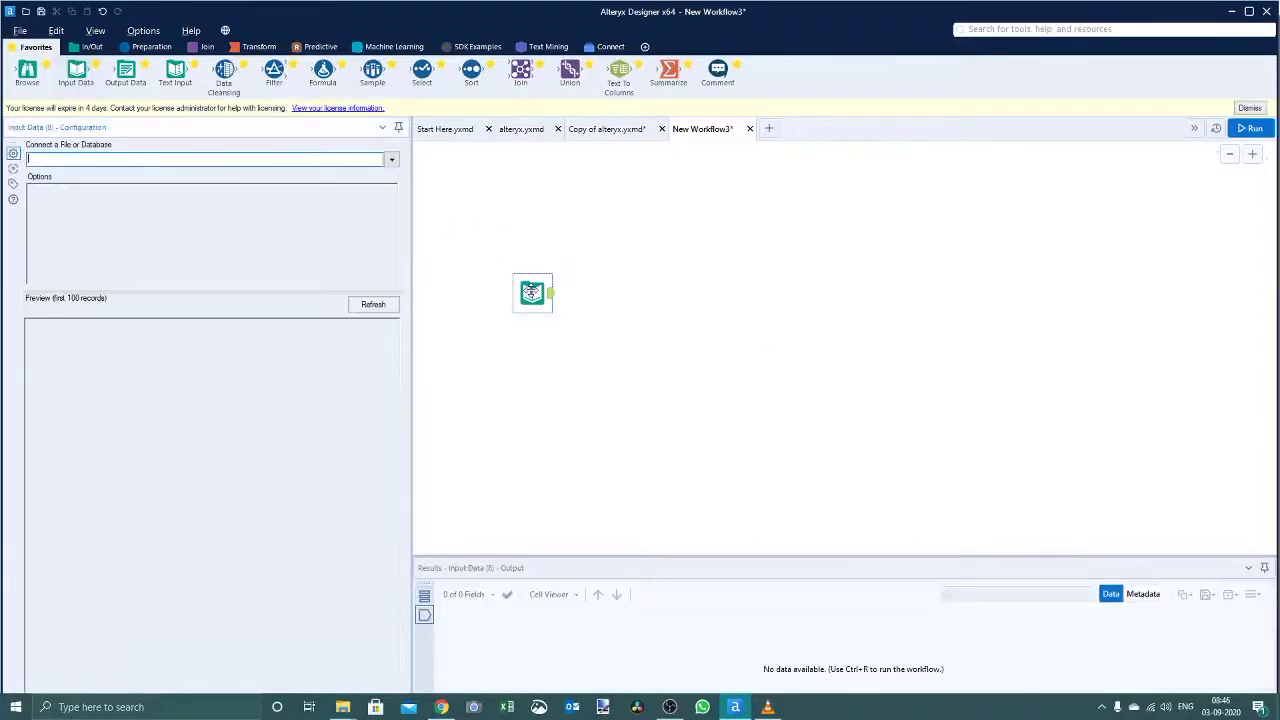
{"action": "left_click", "coordinate": [392, 162]}
{"action": "left_click", "coordinate": [273, 163]}
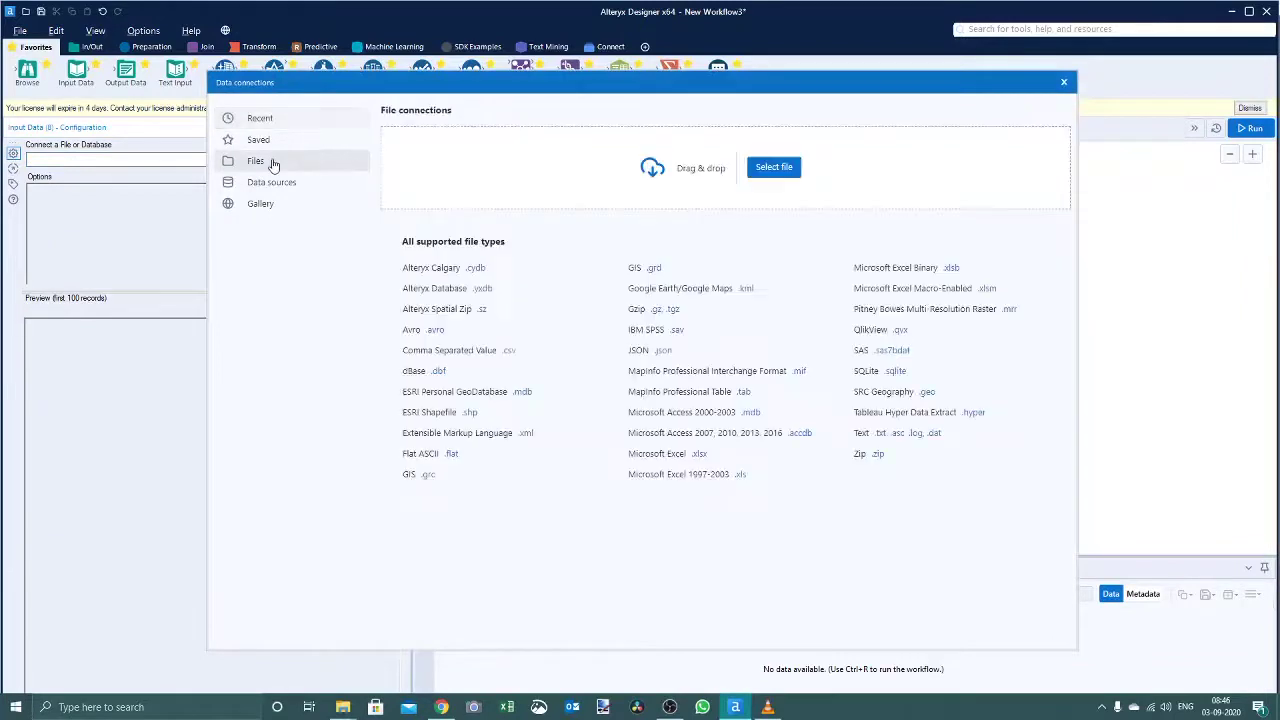
{"action": "left_click", "coordinate": [772, 172]}
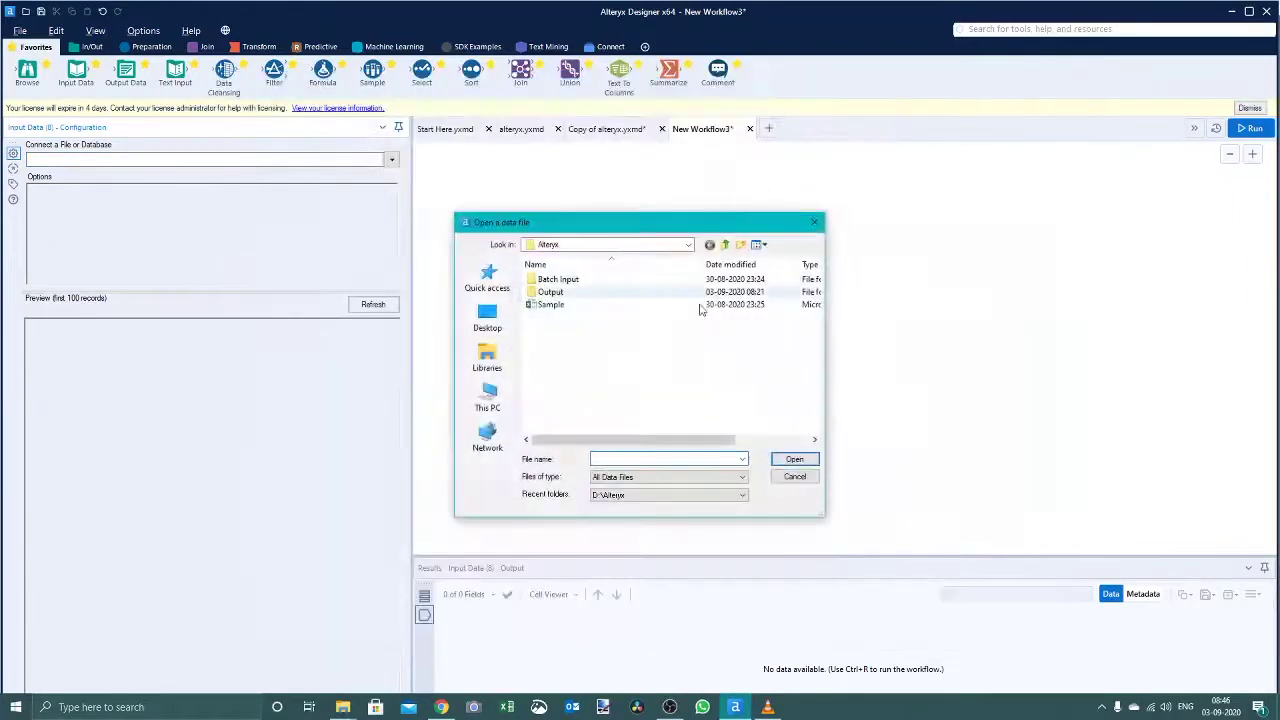
{"action": "left_click", "coordinate": [553, 305]}
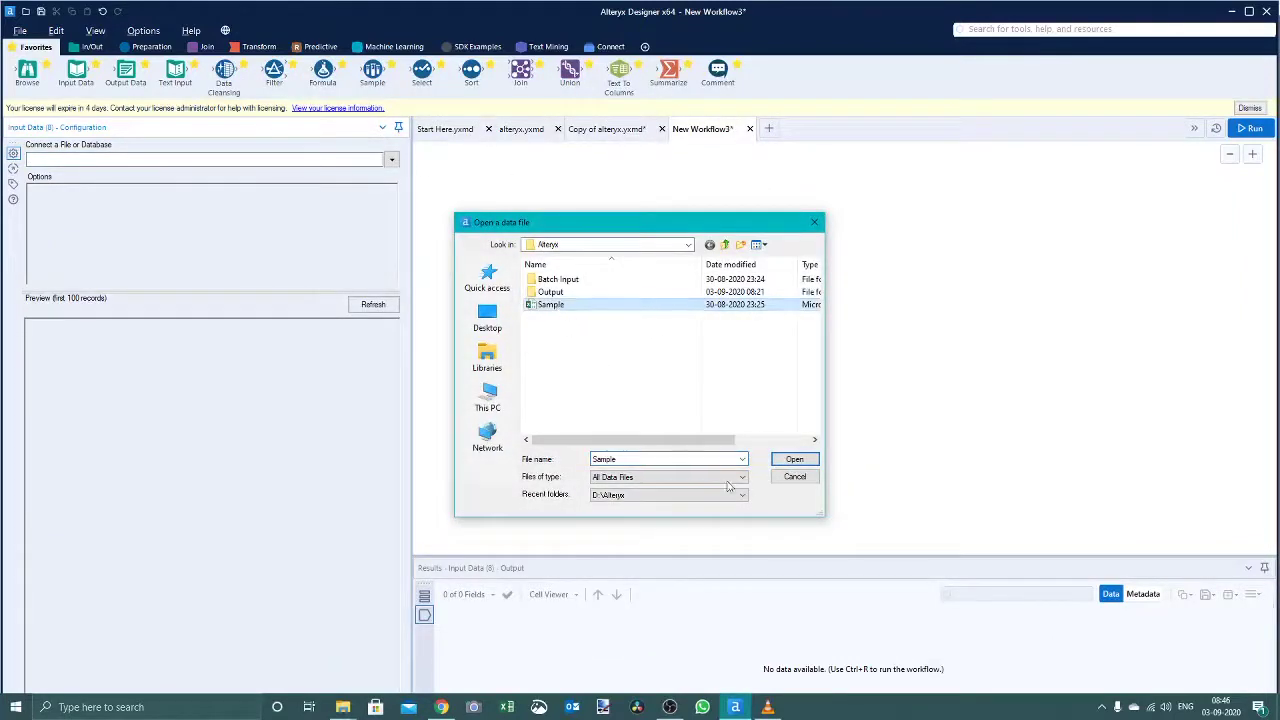
{"action": "left_click", "coordinate": [787, 462]}
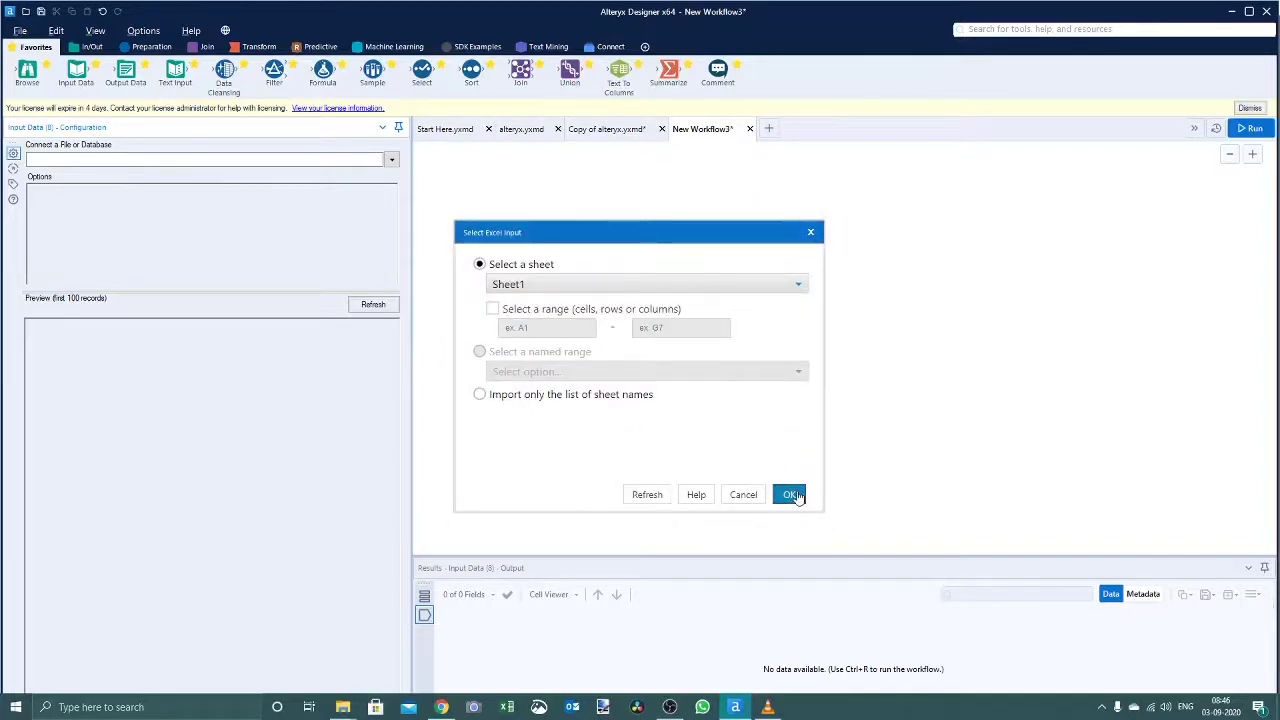
{"action": "left_click", "coordinate": [790, 495]}
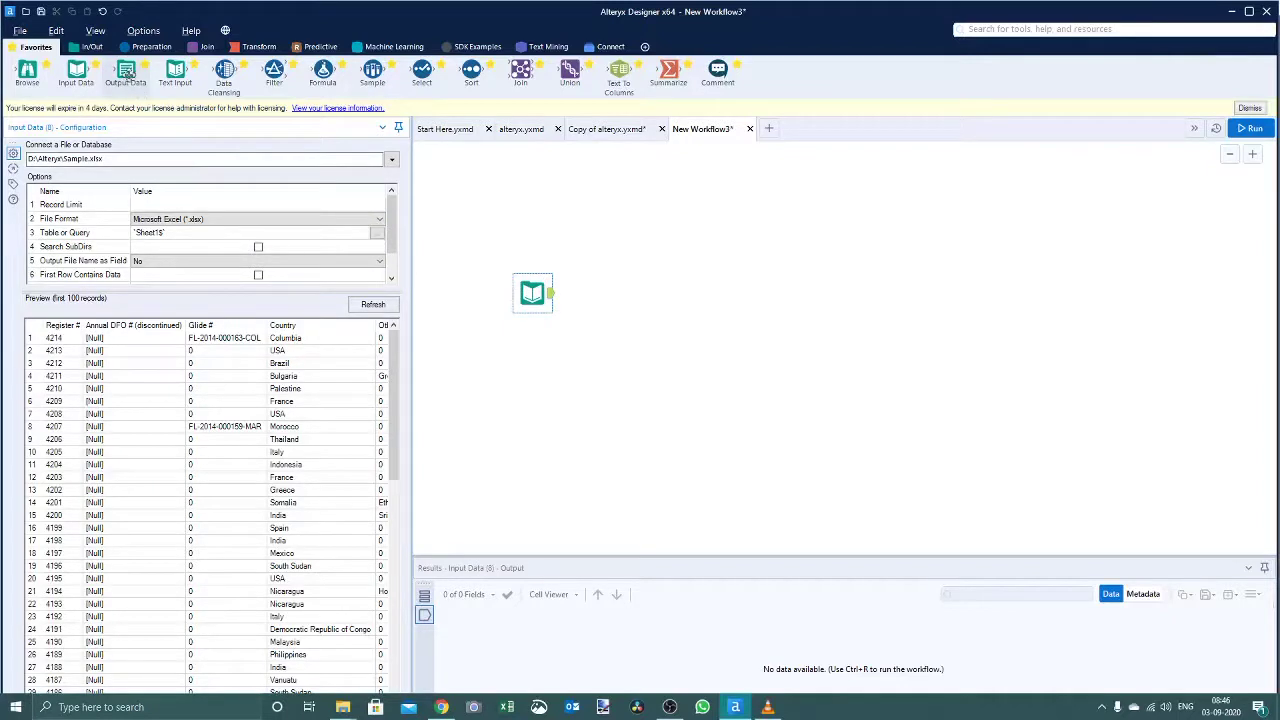
- Chain Input Data → Formula → Output Data, then copy the input's Sample.xlsx file path
{"action": "left_click_drag", "start_coordinate": [127, 74], "coordinate": [603, 296]}
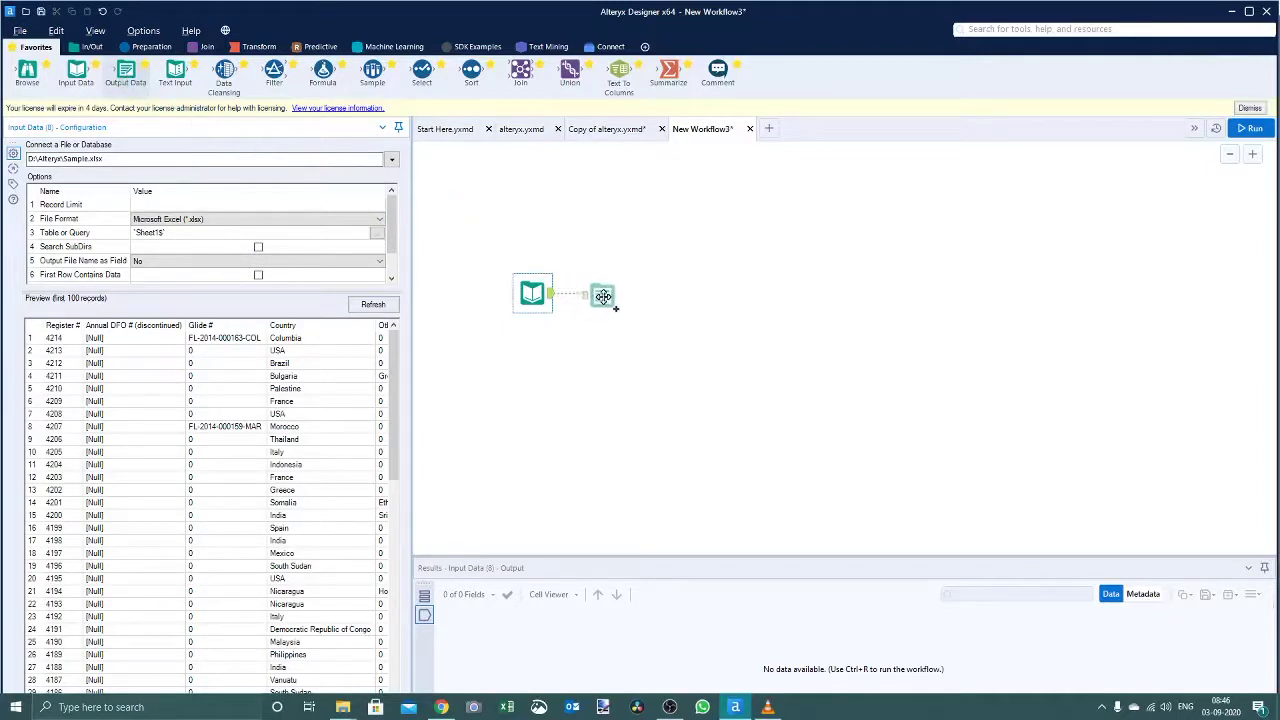
{"action": "left_click_drag", "start_coordinate": [604, 295], "coordinate": [726, 293]}
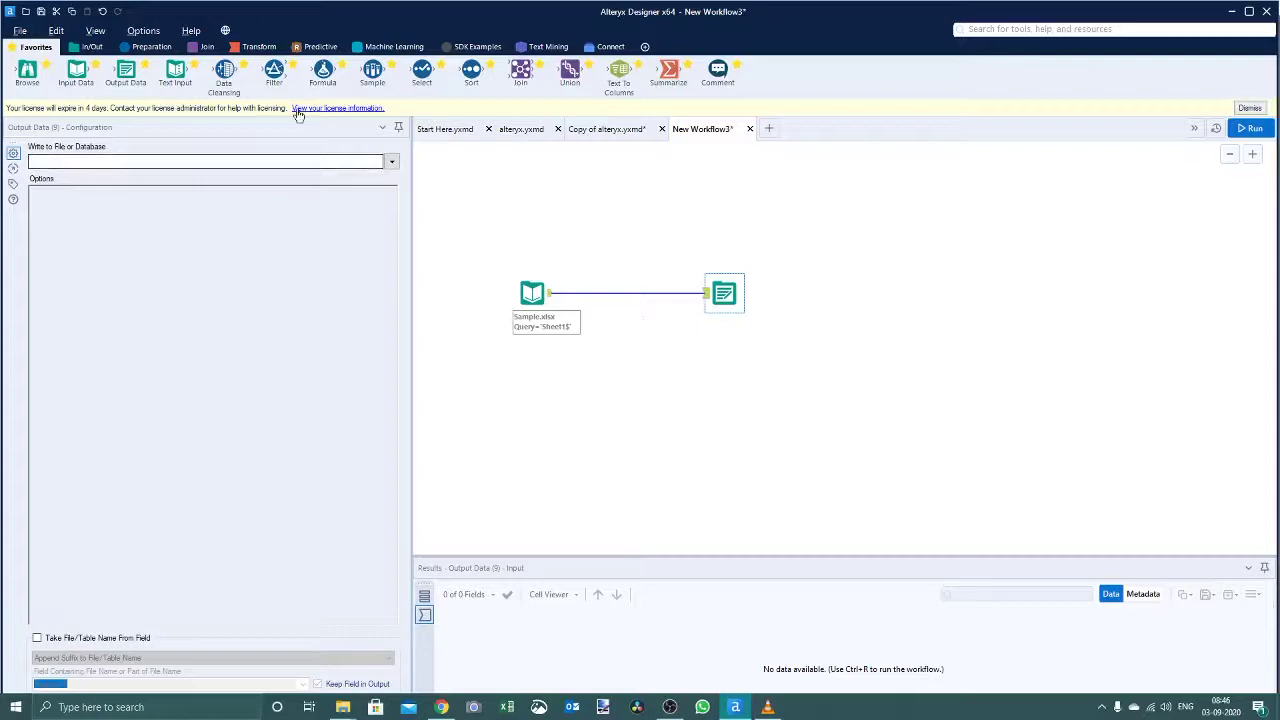
{"action": "left_click_drag", "start_coordinate": [316, 77], "coordinate": [665, 292]}
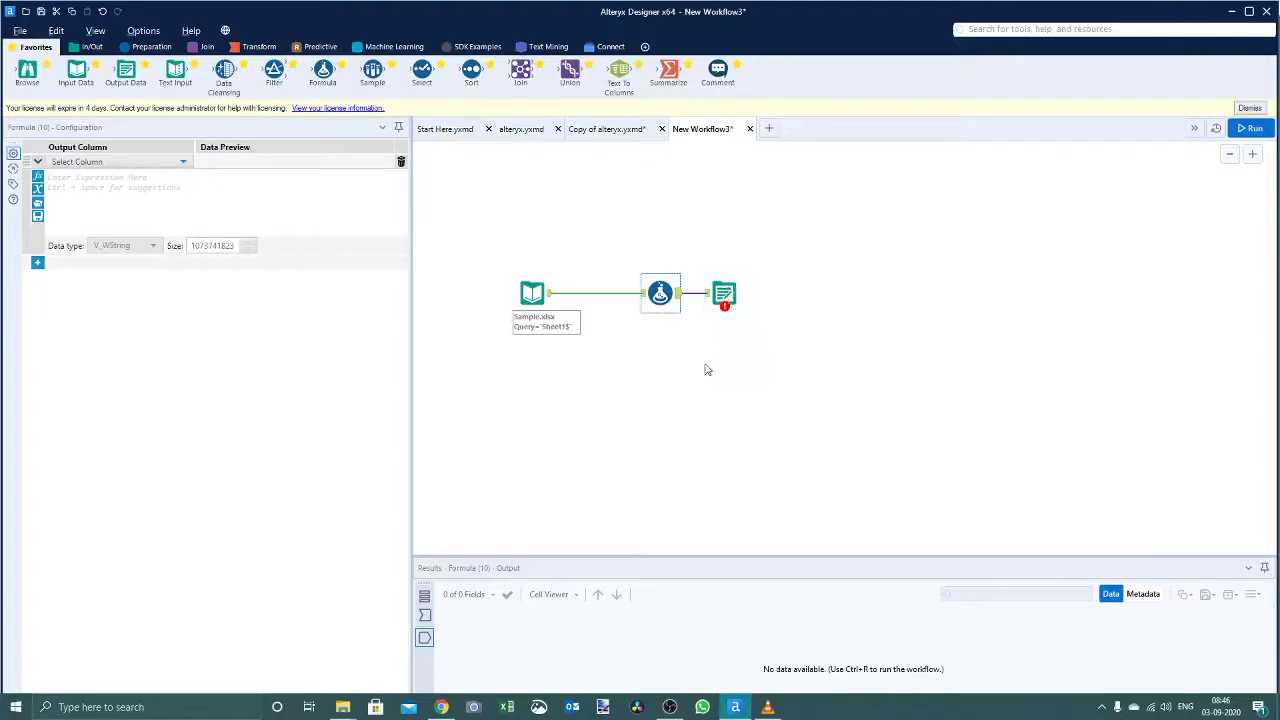
{"action": "left_click", "coordinate": [531, 293]}
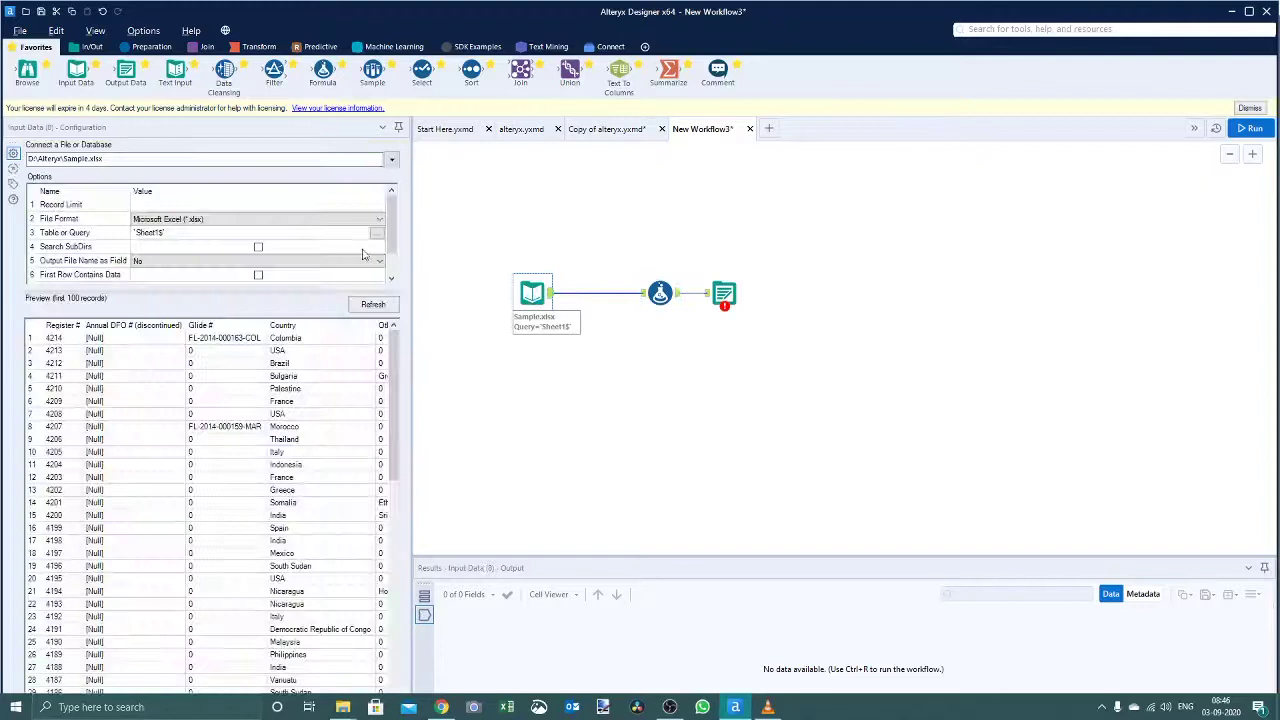
{"action": "left_click", "coordinate": [118, 160]}
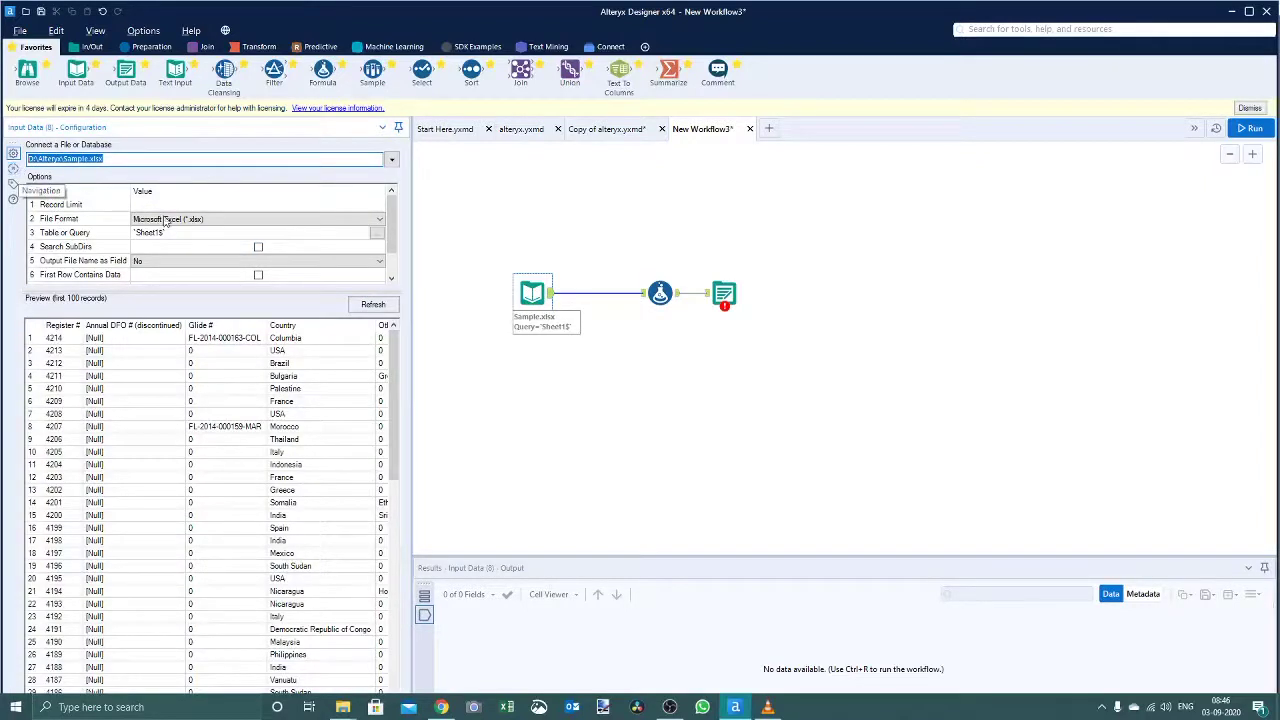
- Add a new column named OutputField in the Formula tool
{"action": "left_click", "coordinate": [660, 292]}
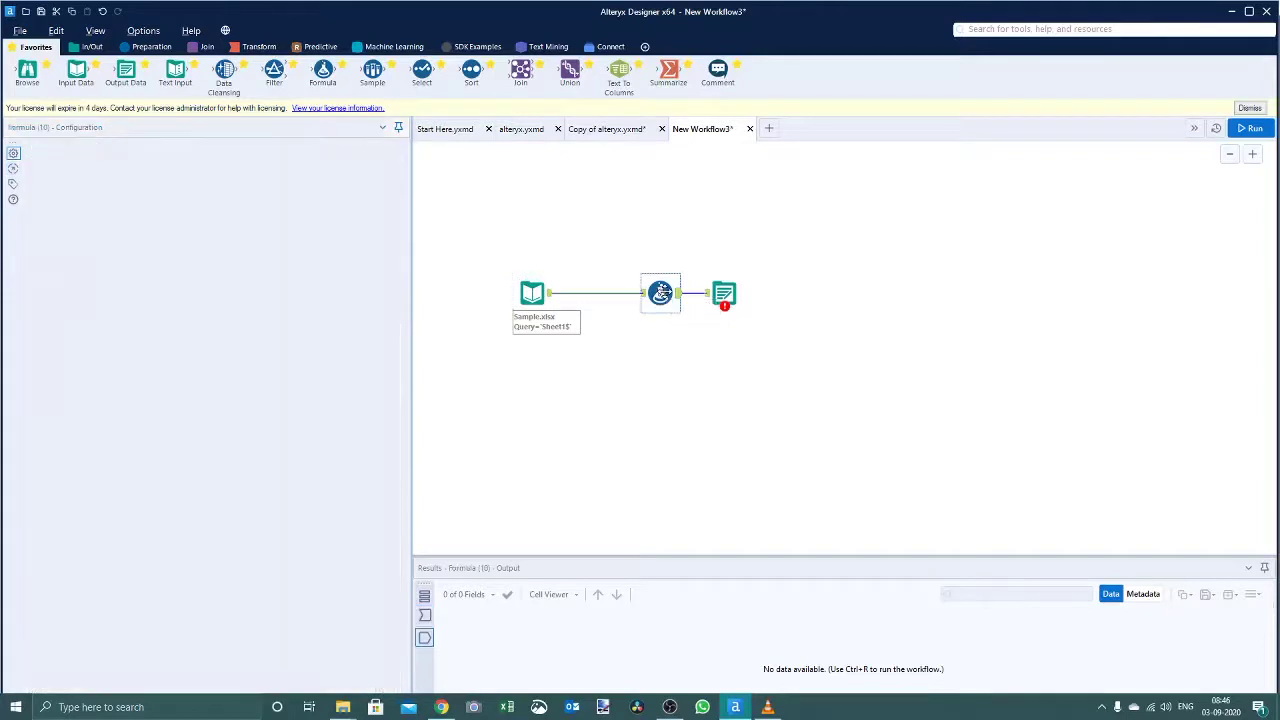
{"action": "left_click", "coordinate": [184, 163]}
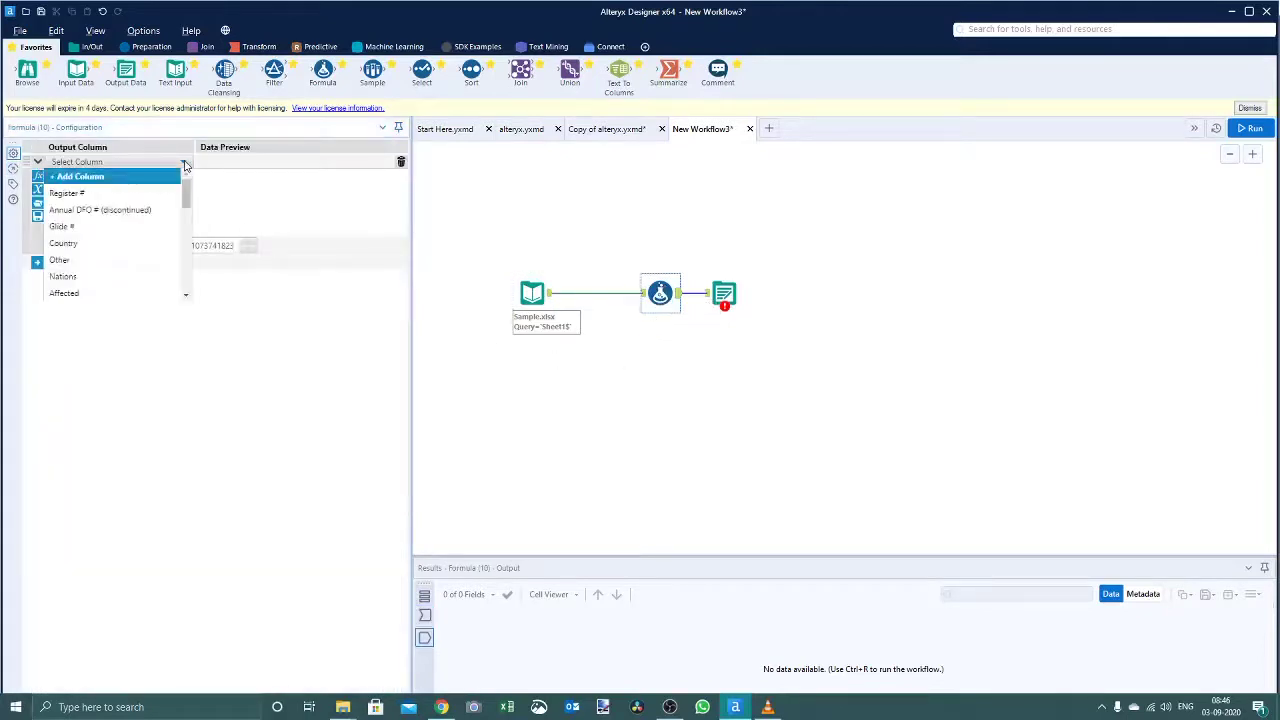
{"action": "left_click", "coordinate": [93, 174]}
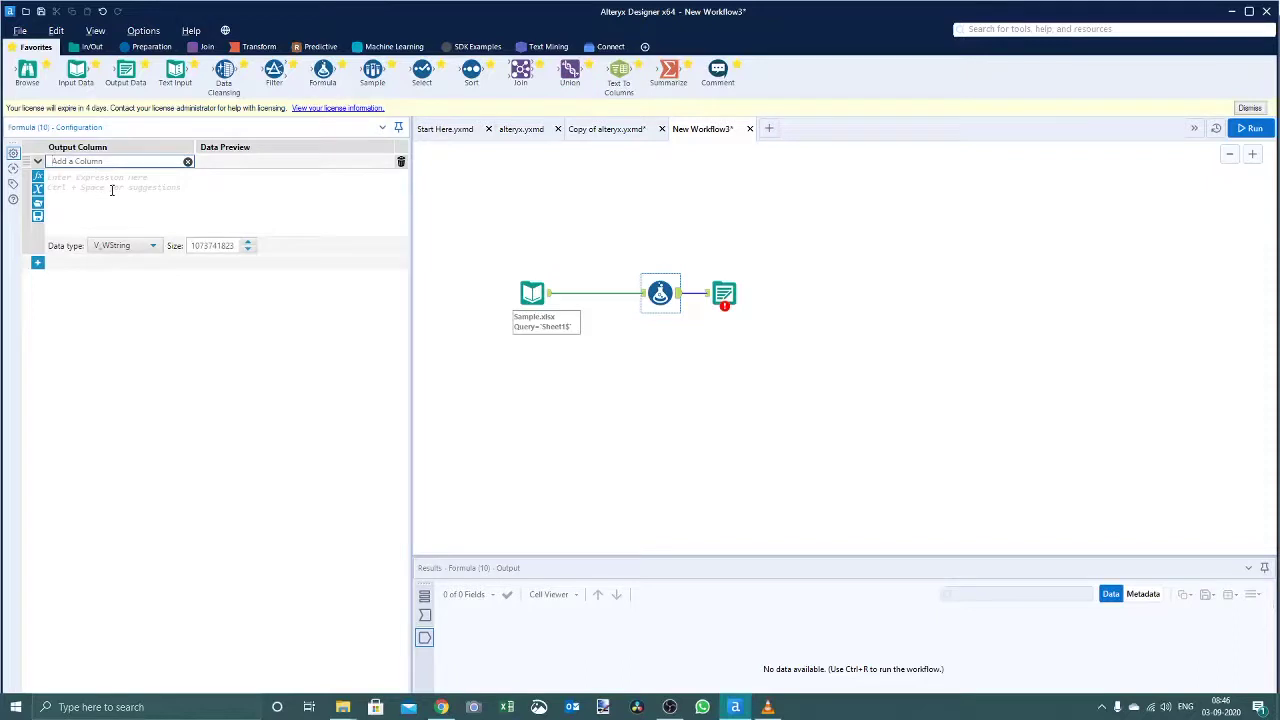
{"action": "type", "text": "Qu"}
{"action": "type", "text": "p"}
{"action": "type", "text": "ut"}
{"action": "type", "text": "1"}
{"action": "type", "text": "ield"}
{"action": "left_click", "coordinate": [116, 188]}
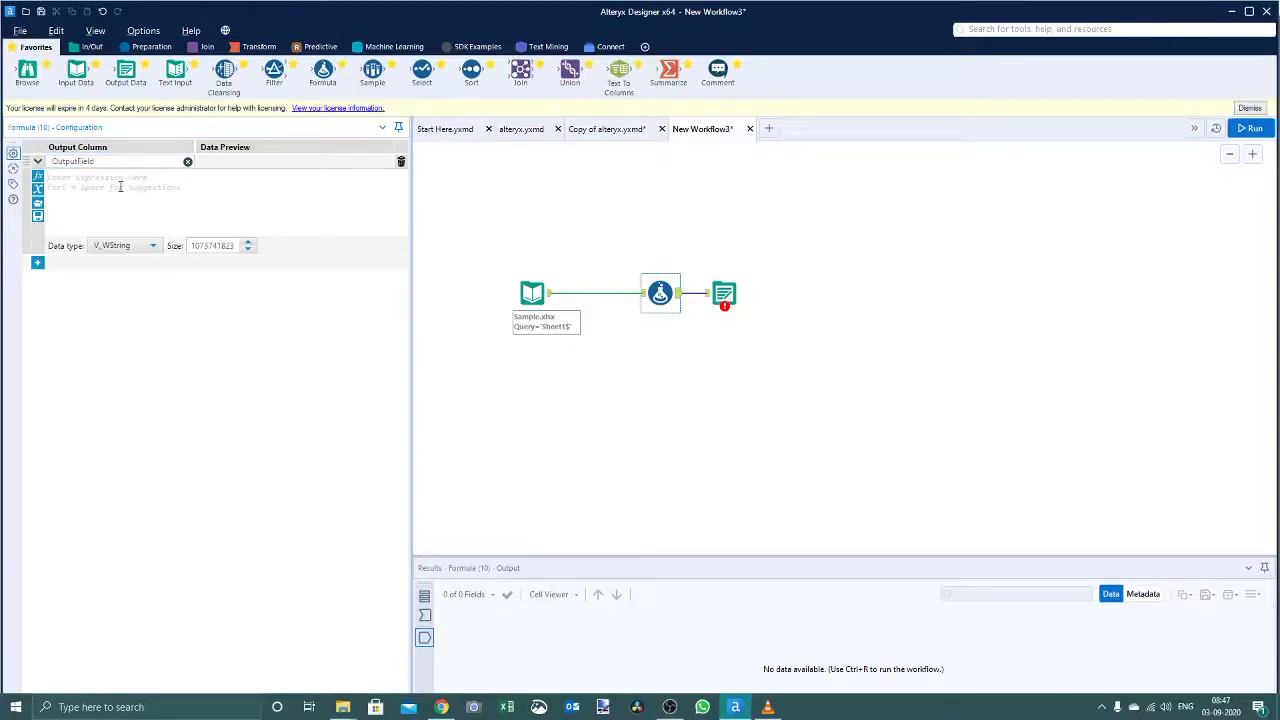
- Enter FileGetDir("D:\Alteryx\Sample.xlsx")+DateTimeFormat( as the OutputField expression
{"action": "type", "text": "fileget"}
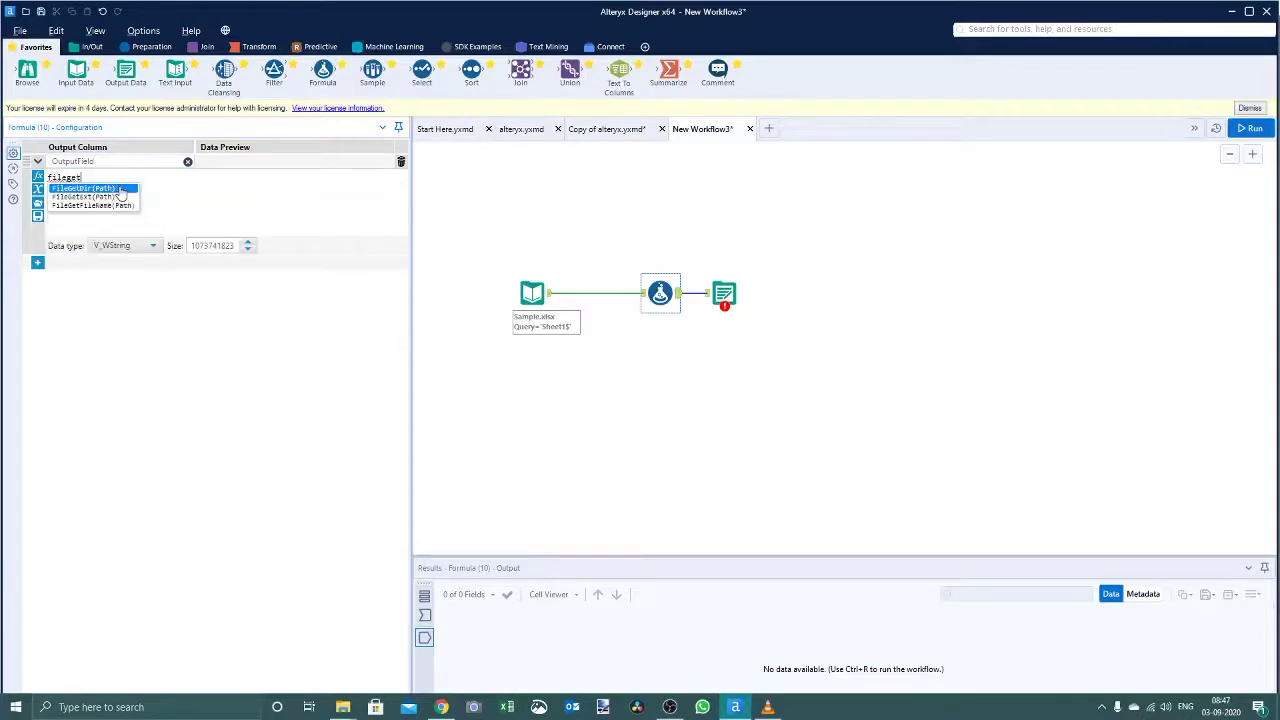
{"action": "double_click", "coordinate": [119, 189]}
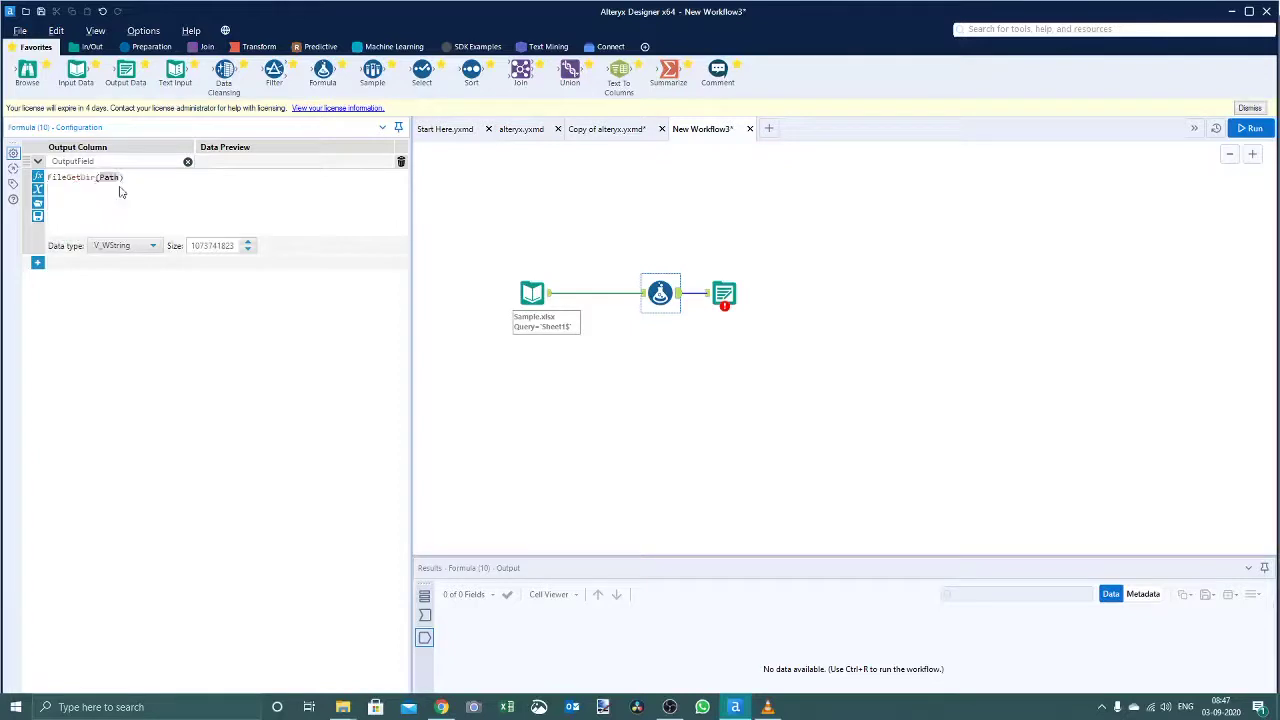
{"action": "type", "text": "\""}
{"action": "type", "text": "D:\\Alteryx\\Sample.xlsx"}
{"action": "type", "text": "+"}
{"action": "type", "text": "date"}
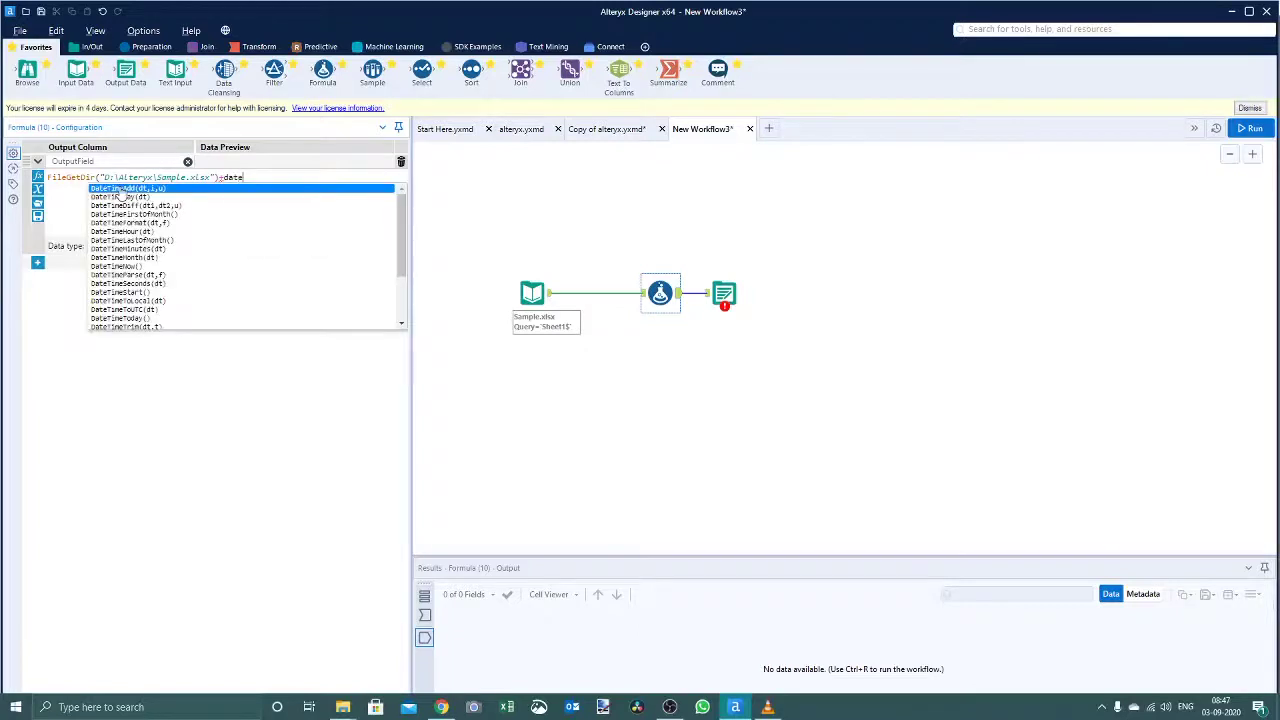
{"action": "type", "text": "timef"}
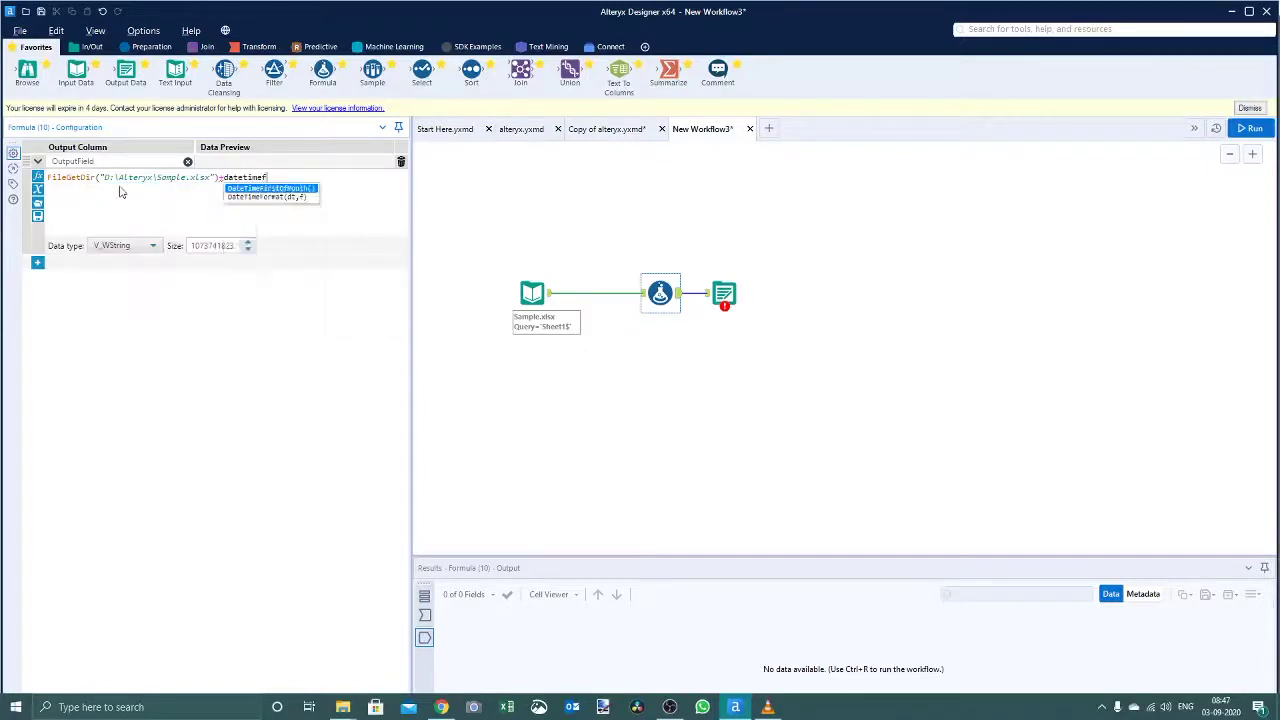
{"action": "type", "text": "or"}
{"action": "key", "text": "Return"}
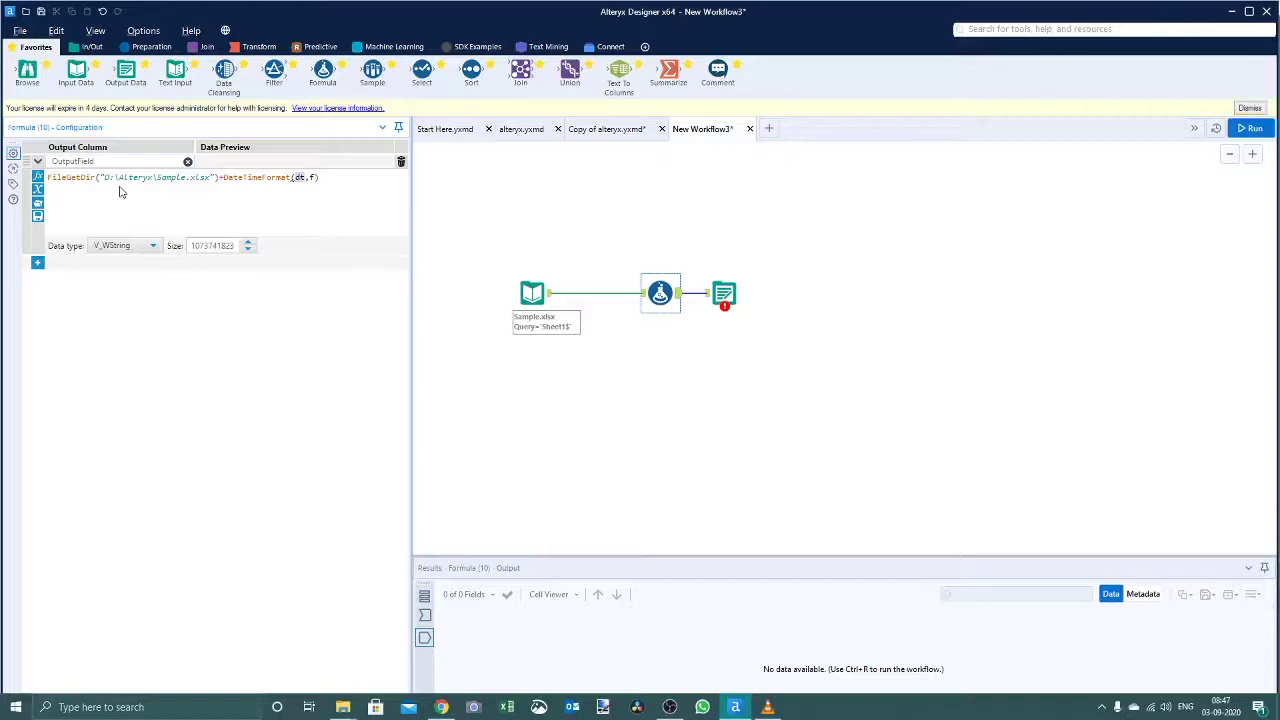
{"action": "type", "text": "datetime"}
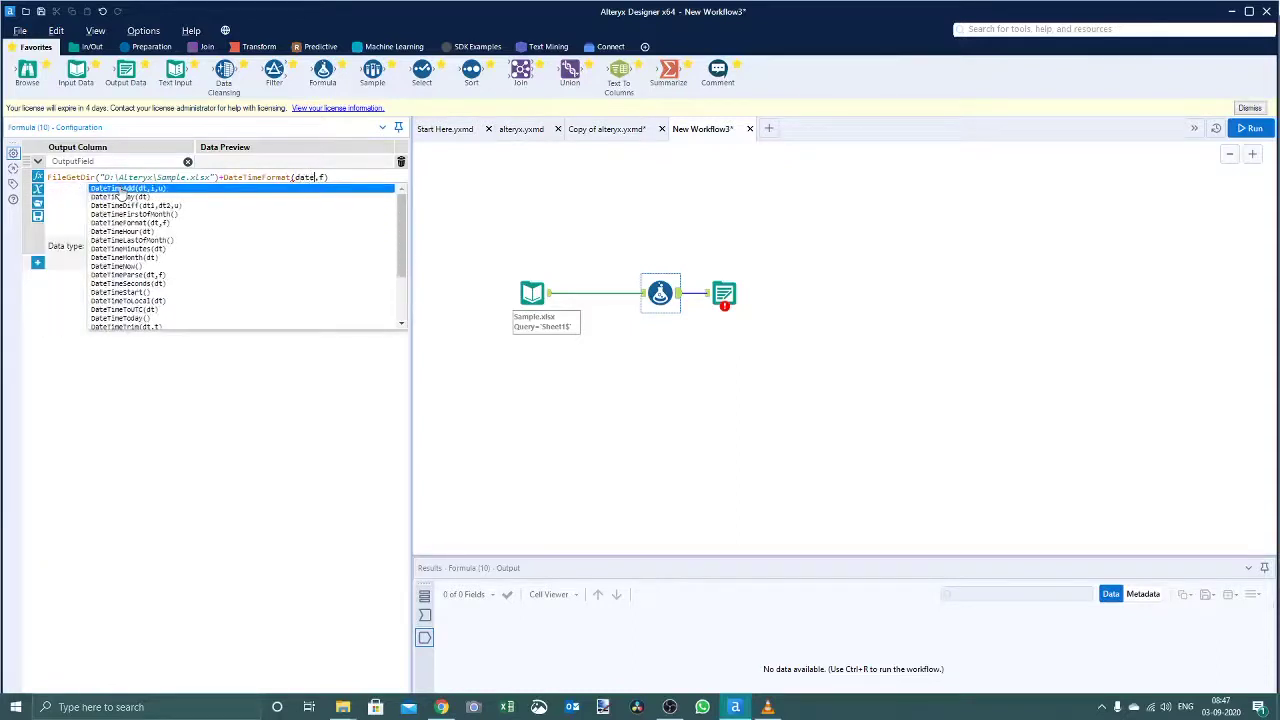
{"action": "type", "text": "t"}
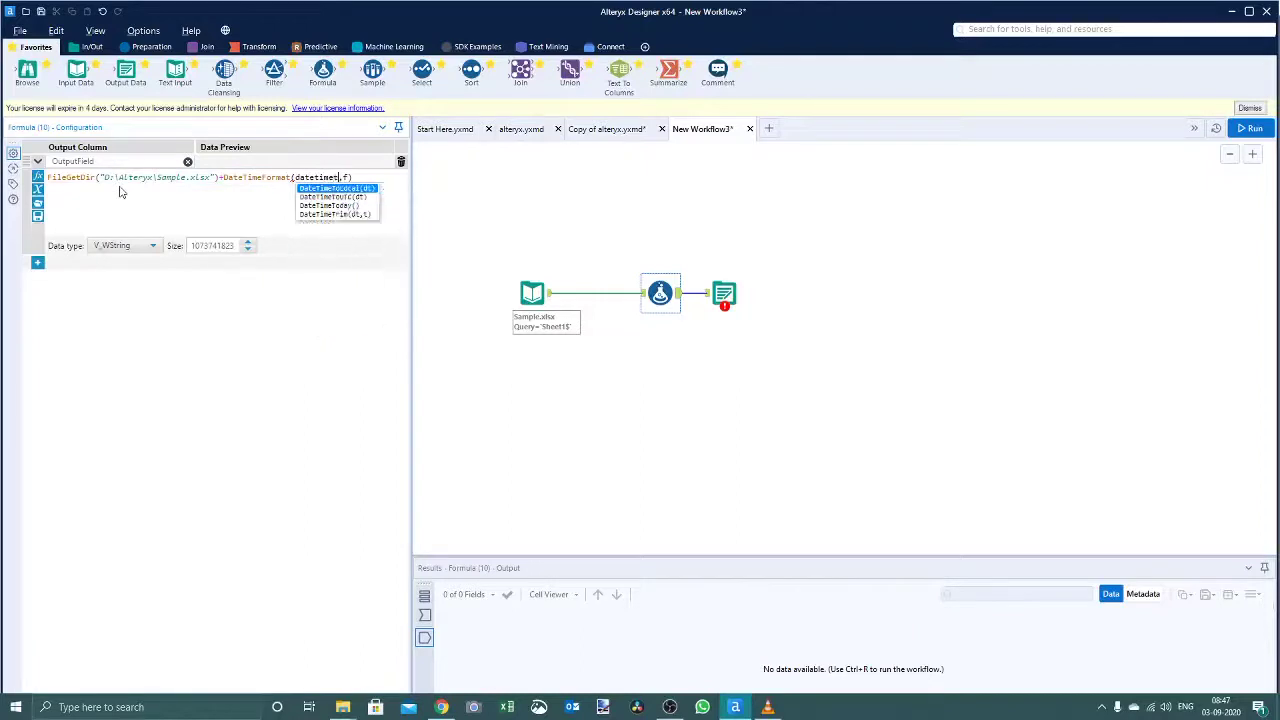
- Format DateTimeToday() as "%Y%m%d" and append +"SampleOutput.xlsx||Sheet1" to the formula
{"action": "key", "text": "Down"}
{"action": "key", "text": "Down"}
{"action": "key", "text": "Return"}
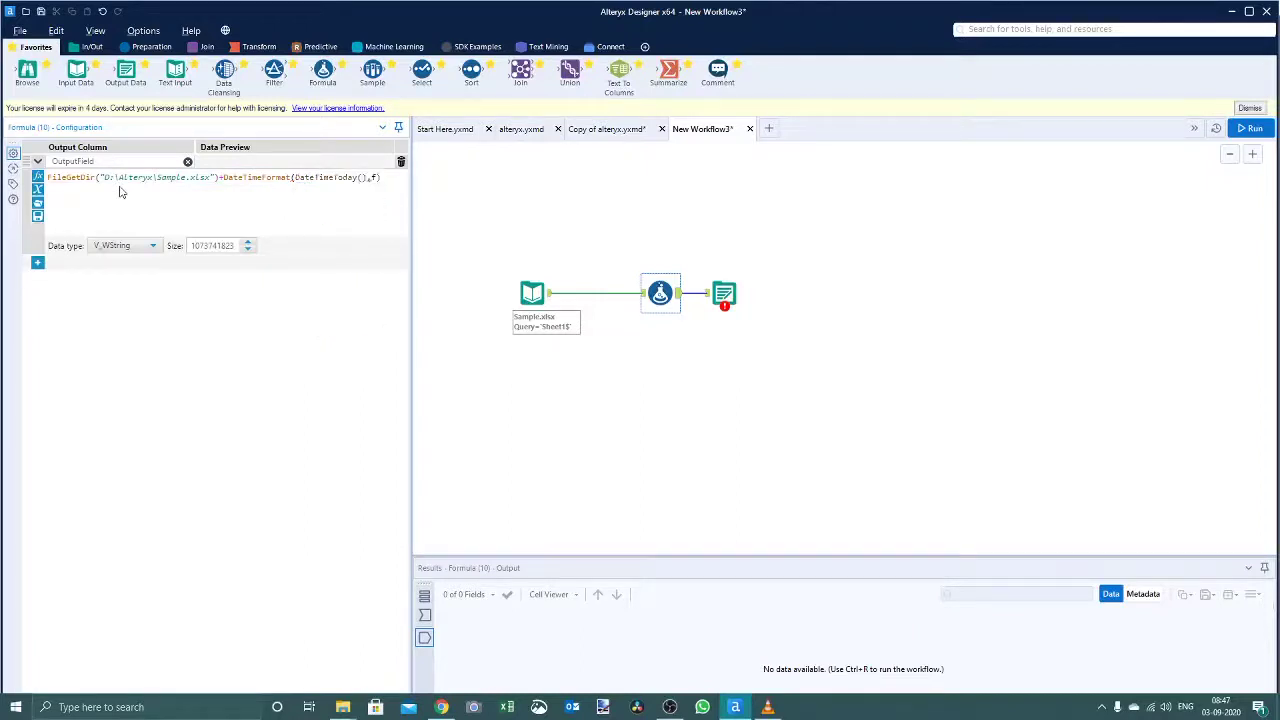
{"action": "key", "text": "Right"}
{"action": "key", "text": "shift+Right"}
{"action": "key", "text": "BackSpace"}
{"action": "type", "text": "\""}
{"action": "type", "text": "%"}
{"action": "type", "text": "Y"}
{"action": "type", "text": "Y"}
{"action": "type", "text": "%m"}
{"action": "type", "text": "%d"}
{"action": "type", "text": "\""}
{"action": "type", "text": "\""}
{"action": "type", "text": "Sam"}
{"action": "type", "text": "ple"}
{"action": "type", "text": "Outpu"}
{"action": "type", "text": "t."}
{"action": "type", "text": "xls"}
{"action": "type", "text": "x"}
{"action": "type", "text": "||"}
{"action": "type", "text": "Sheet"}
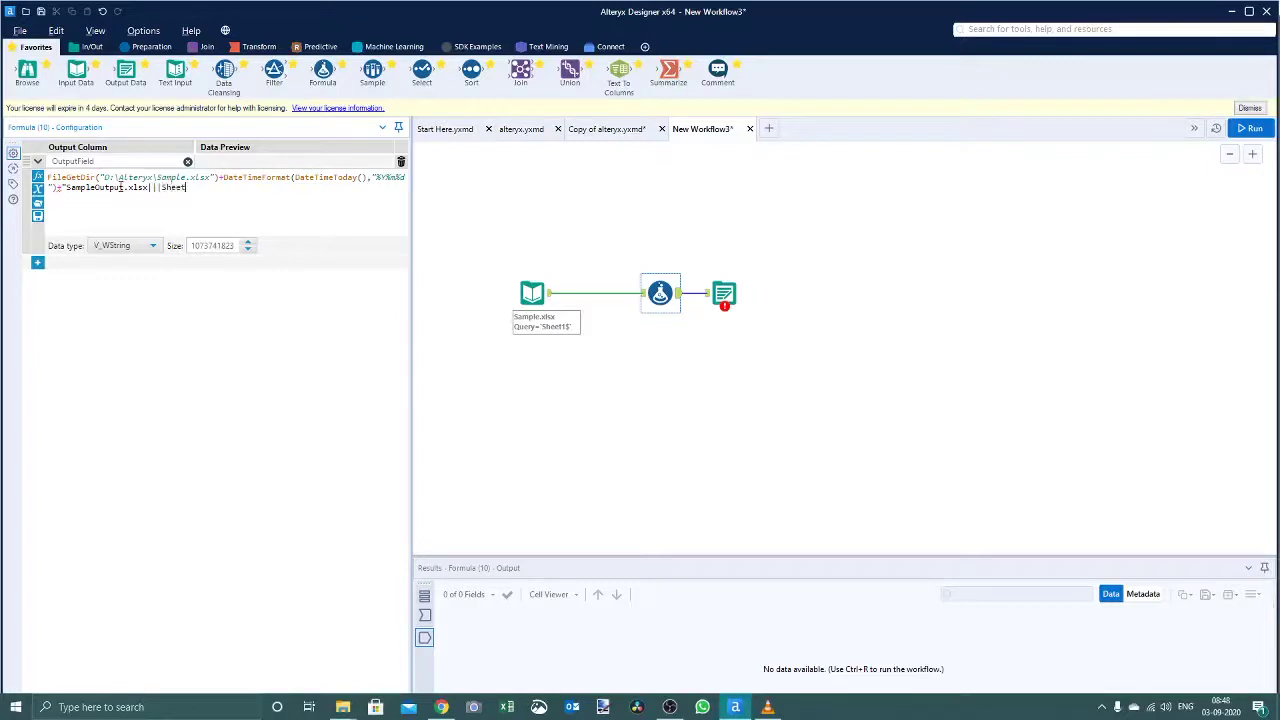
{"action": "type", "text": "1"}
{"action": "type", "text": "\""}
- Run the workflow, then set Output Data to write Sheet1 of D:\Alteryx\Sampleoutput.xlsx
{"action": "left_click", "coordinate": [658, 397]}
{"action": "key", "text": "ctrl+r"}
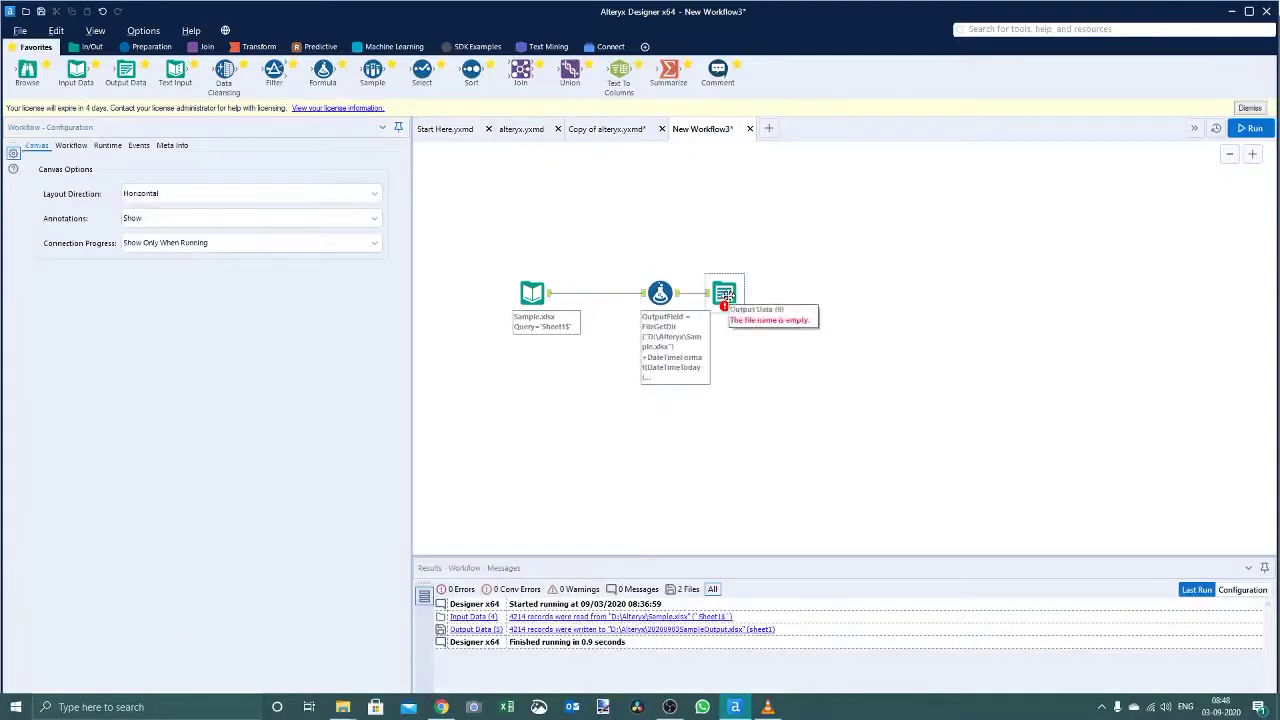
{"action": "left_click", "coordinate": [726, 295]}
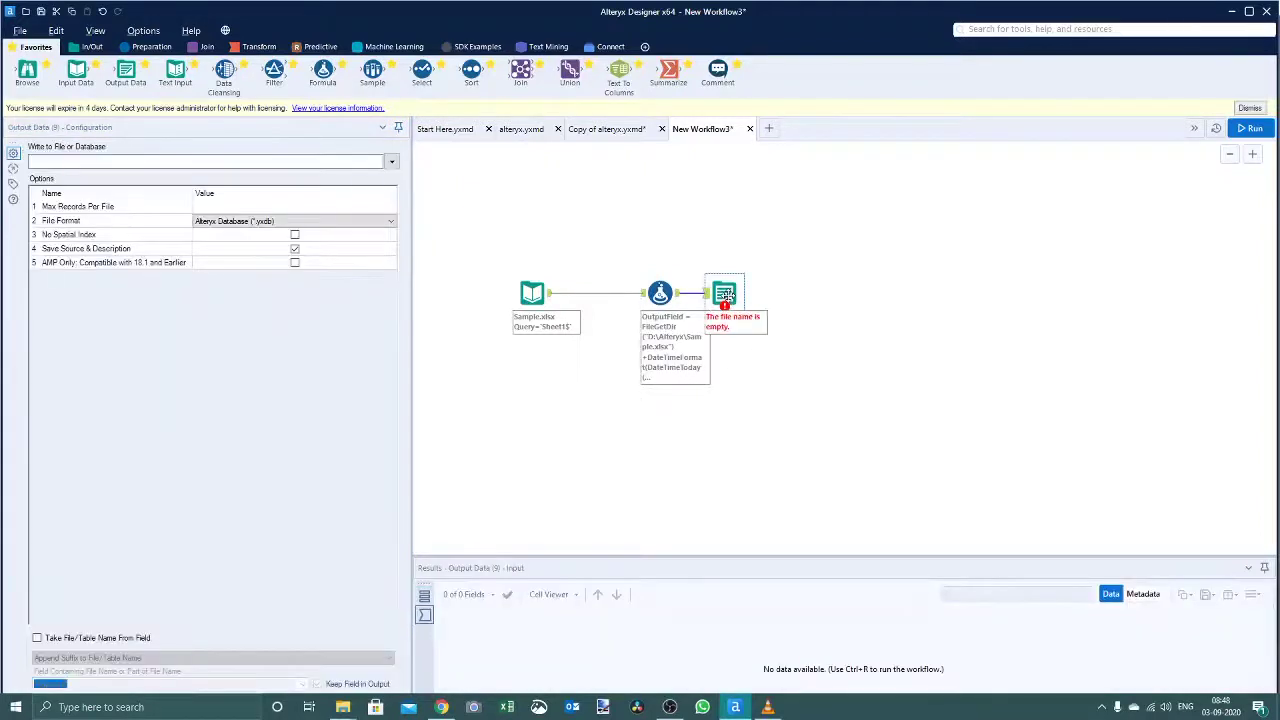
{"action": "left_click", "coordinate": [391, 163]}
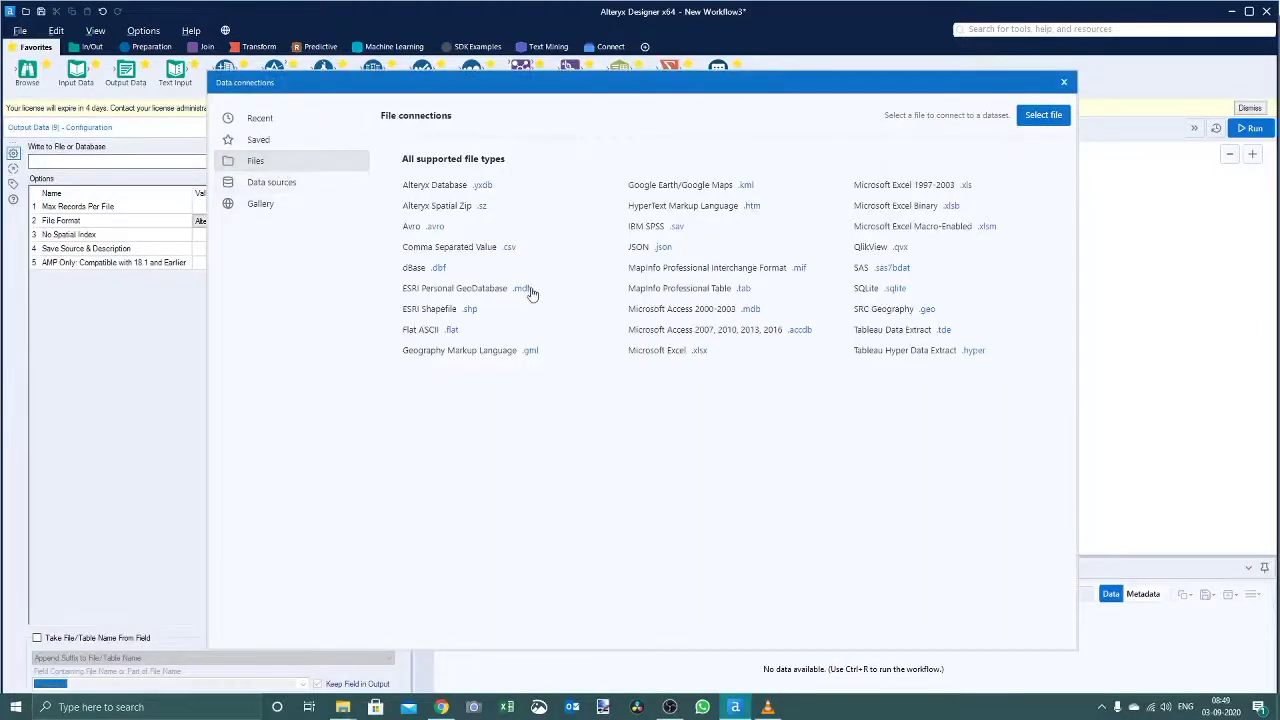
{"action": "left_click", "coordinate": [1043, 115]}
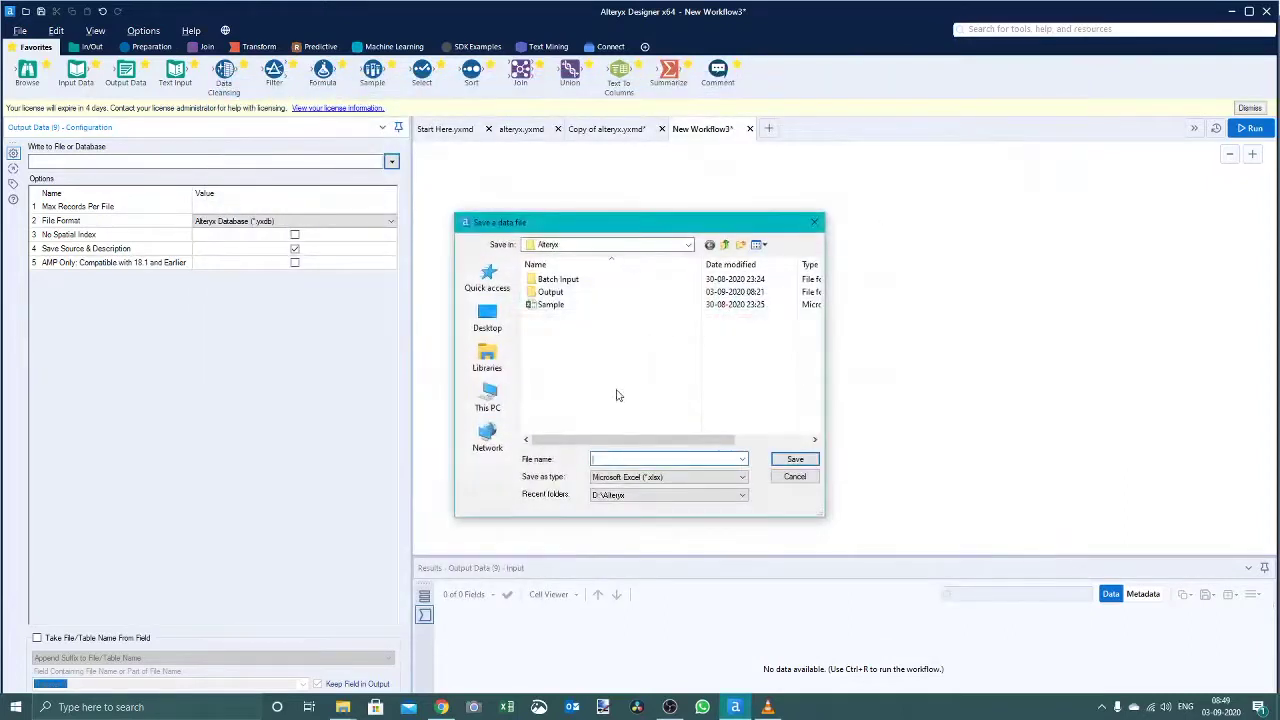
{"action": "left_click", "coordinate": [563, 305]}
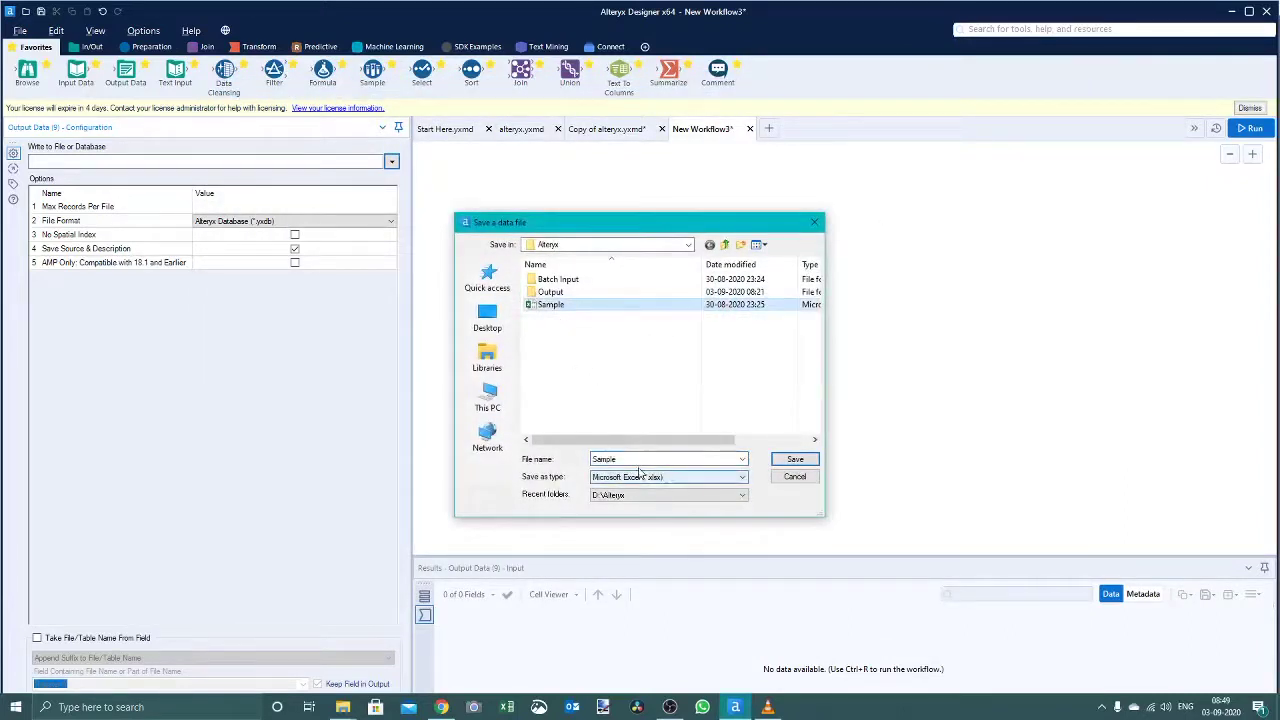
{"action": "left_click", "coordinate": [639, 460]}
{"action": "left_click", "coordinate": [639, 460]}
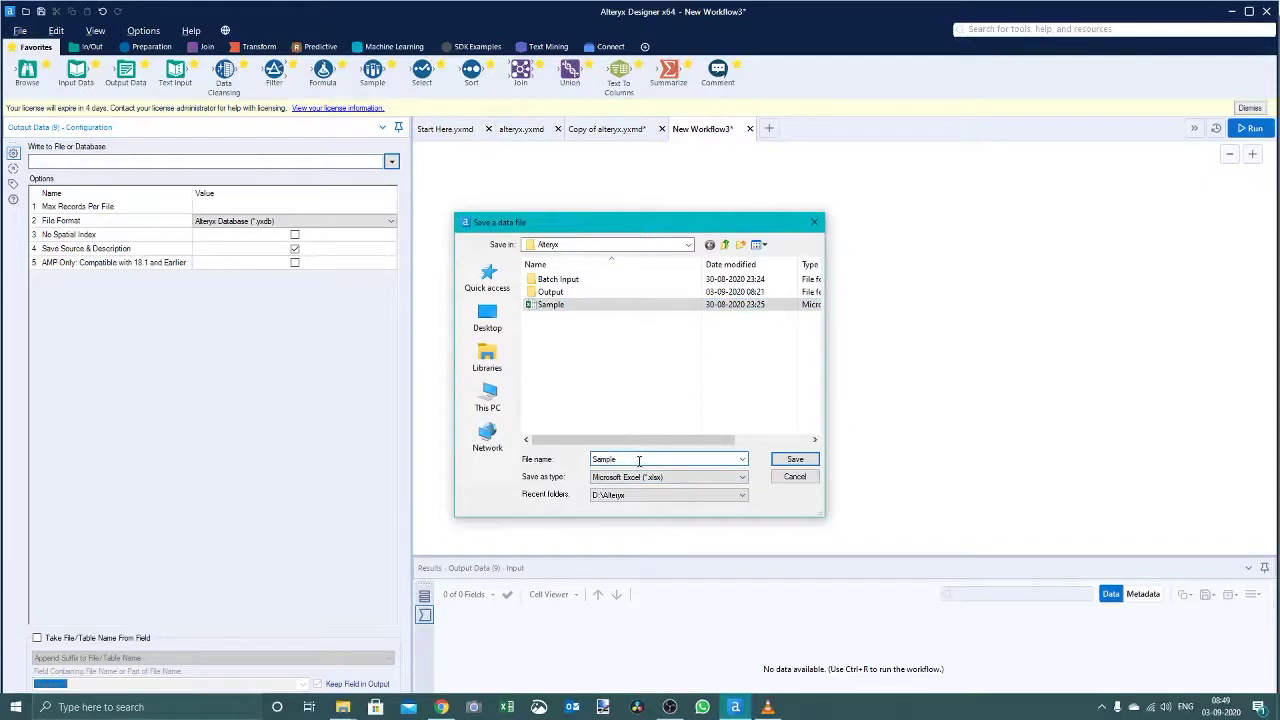
{"action": "type", "text": "output"}
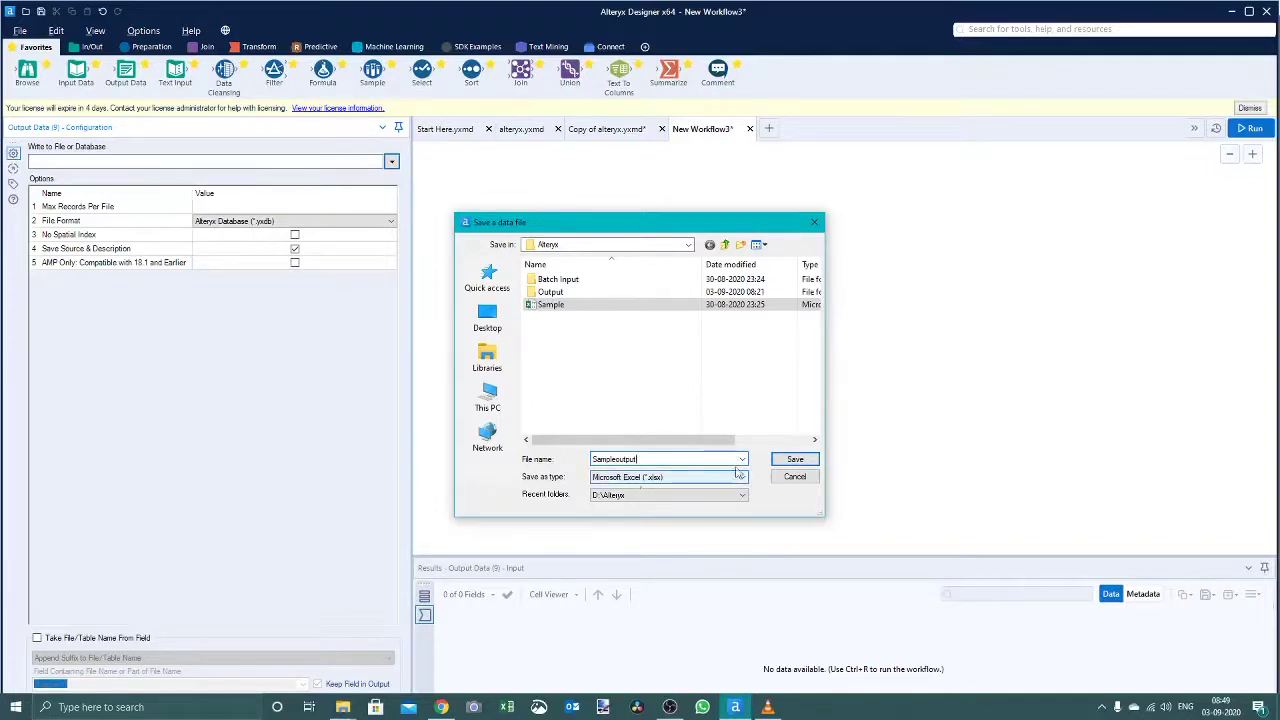
{"action": "left_click", "coordinate": [795, 460]}
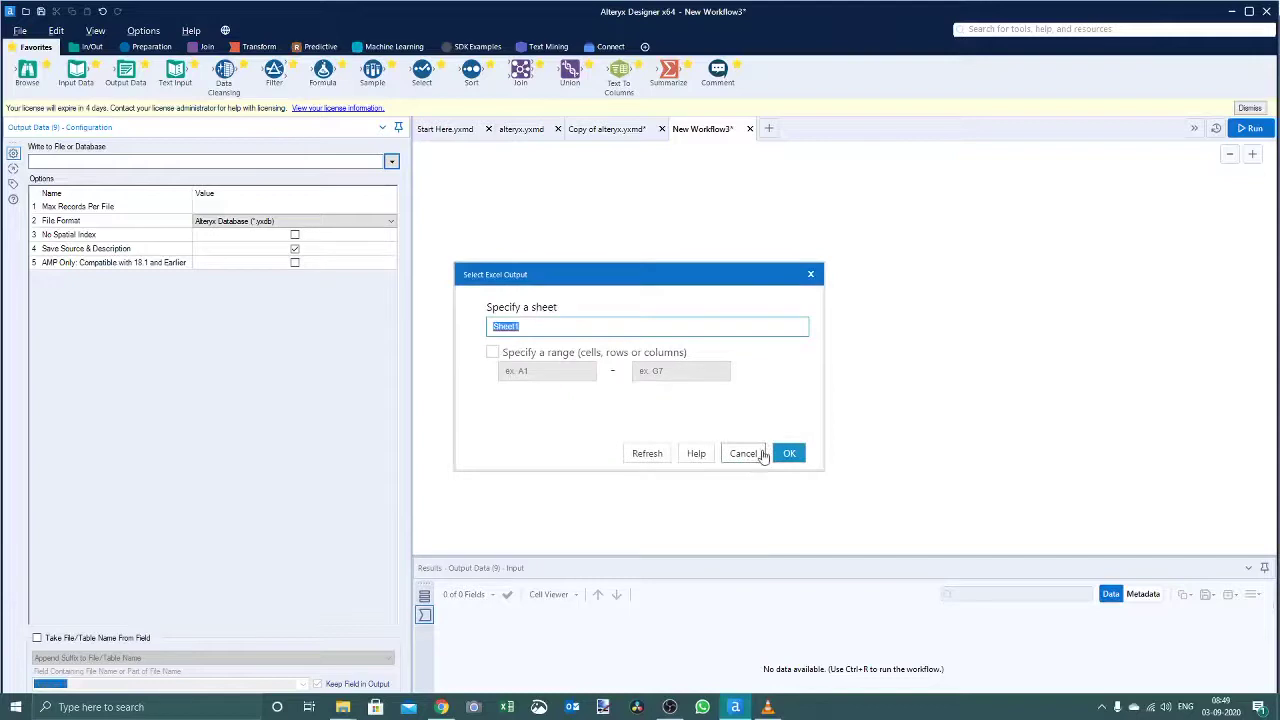
{"action": "left_click", "coordinate": [788, 455]}
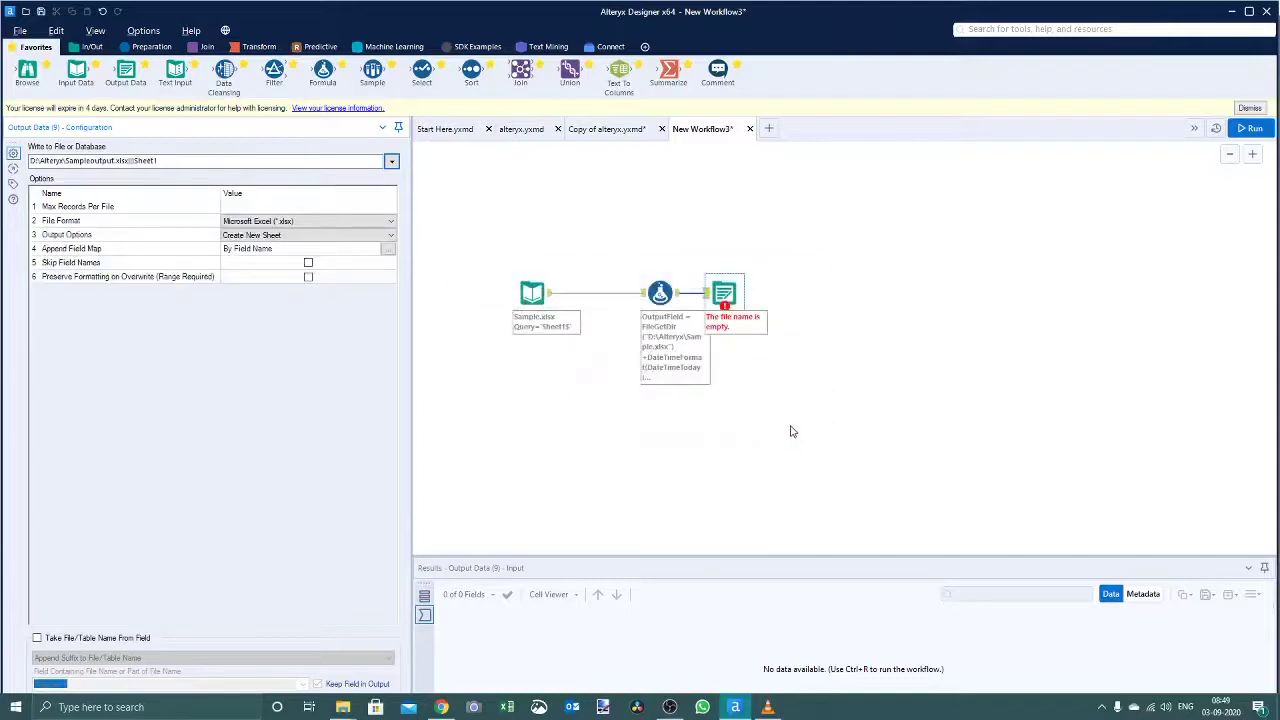
- Take the entire output file path from OutputField, excluding that field from the written data
{"action": "left_click", "coordinate": [790, 430]}
{"action": "key", "text": "ctrl+r"}
{"action": "left_click", "coordinate": [724, 293]}
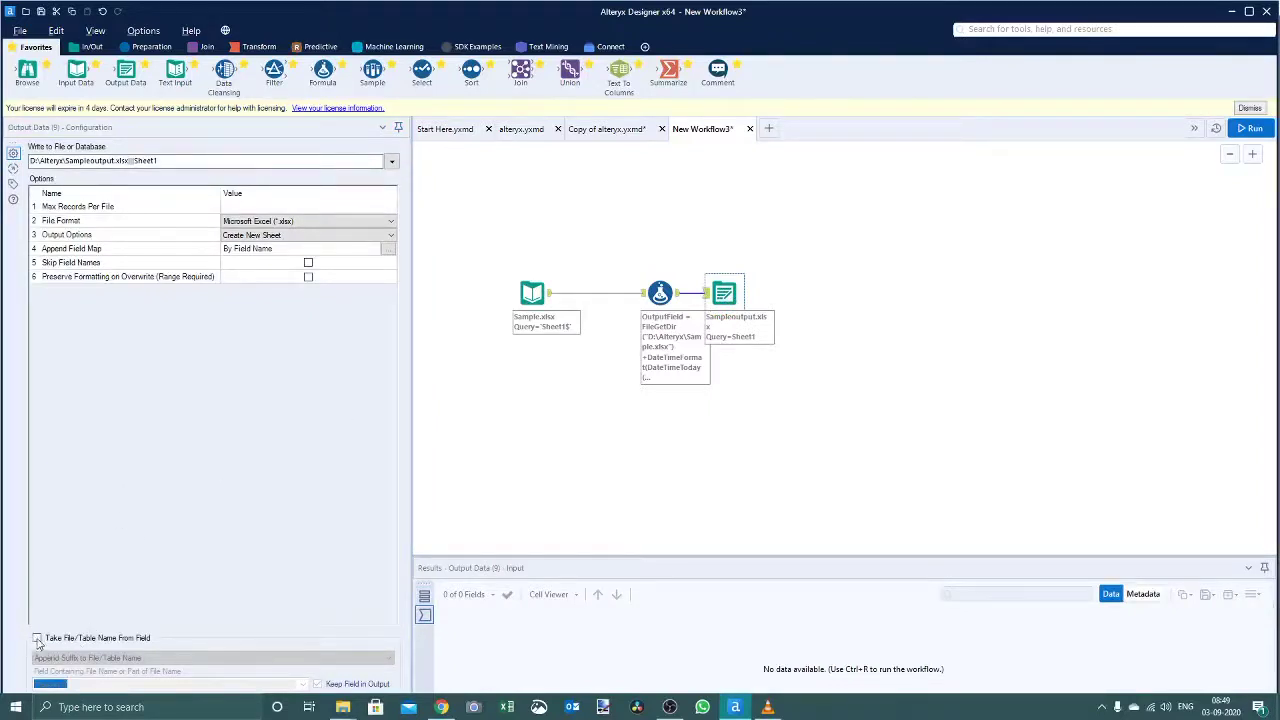
{"action": "left_click", "coordinate": [37, 638]}
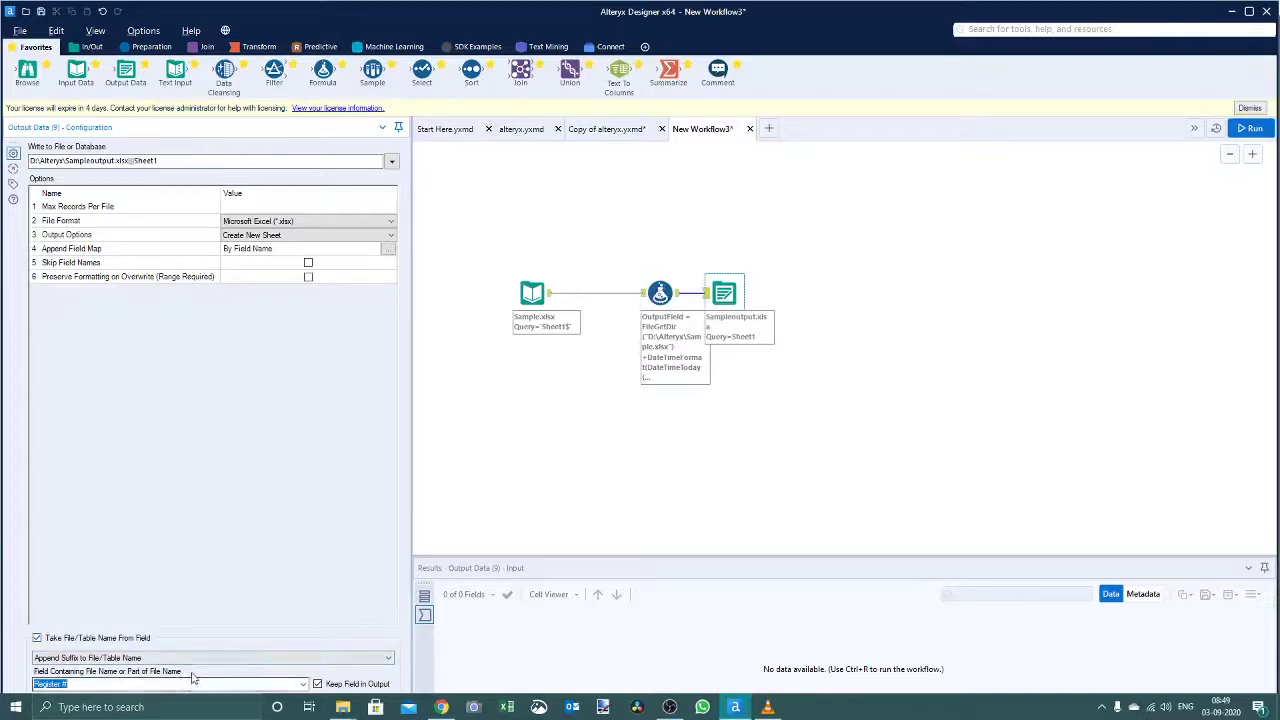
{"action": "left_click", "coordinate": [337, 660]}
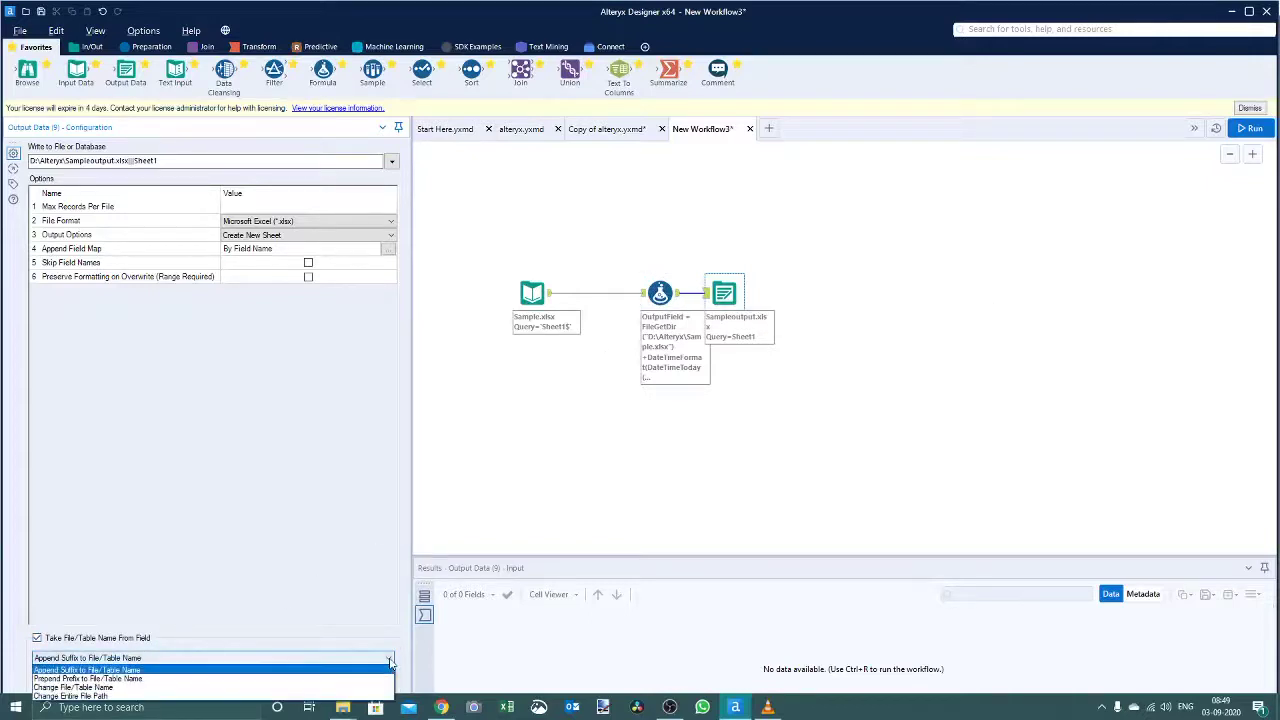
{"action": "left_click", "coordinate": [80, 696]}
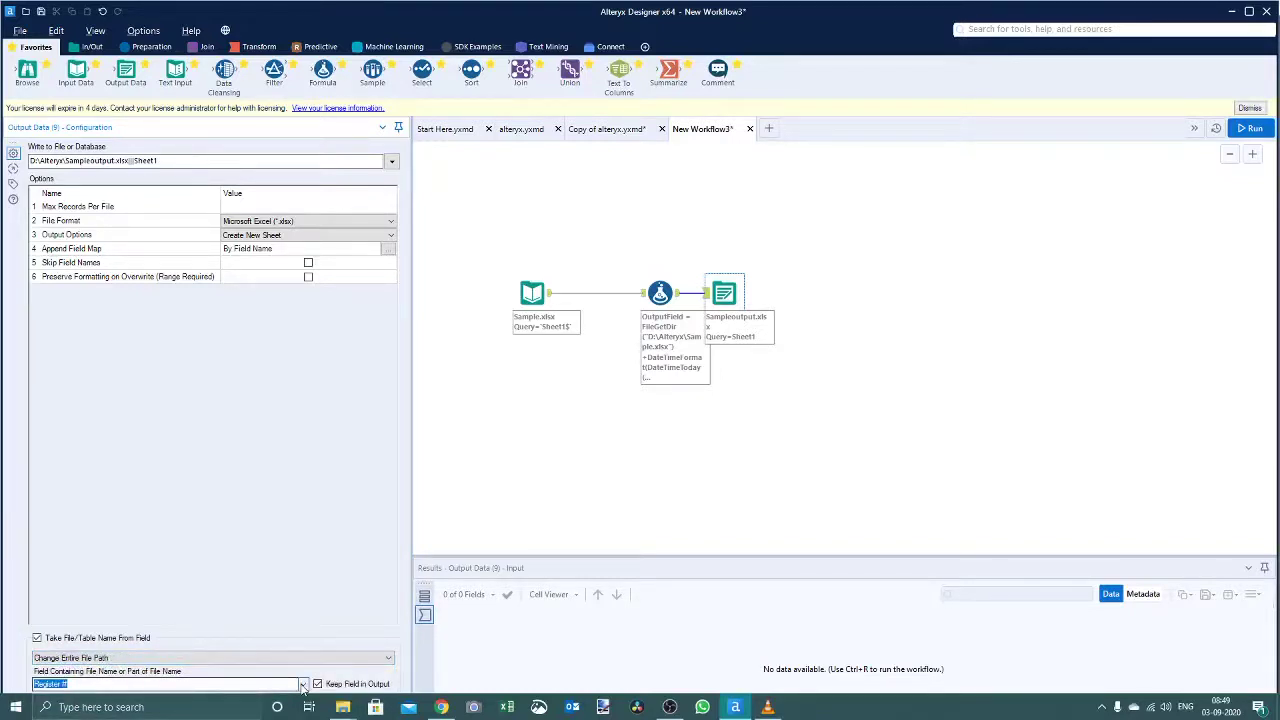
{"action": "left_click", "coordinate": [303, 686]}
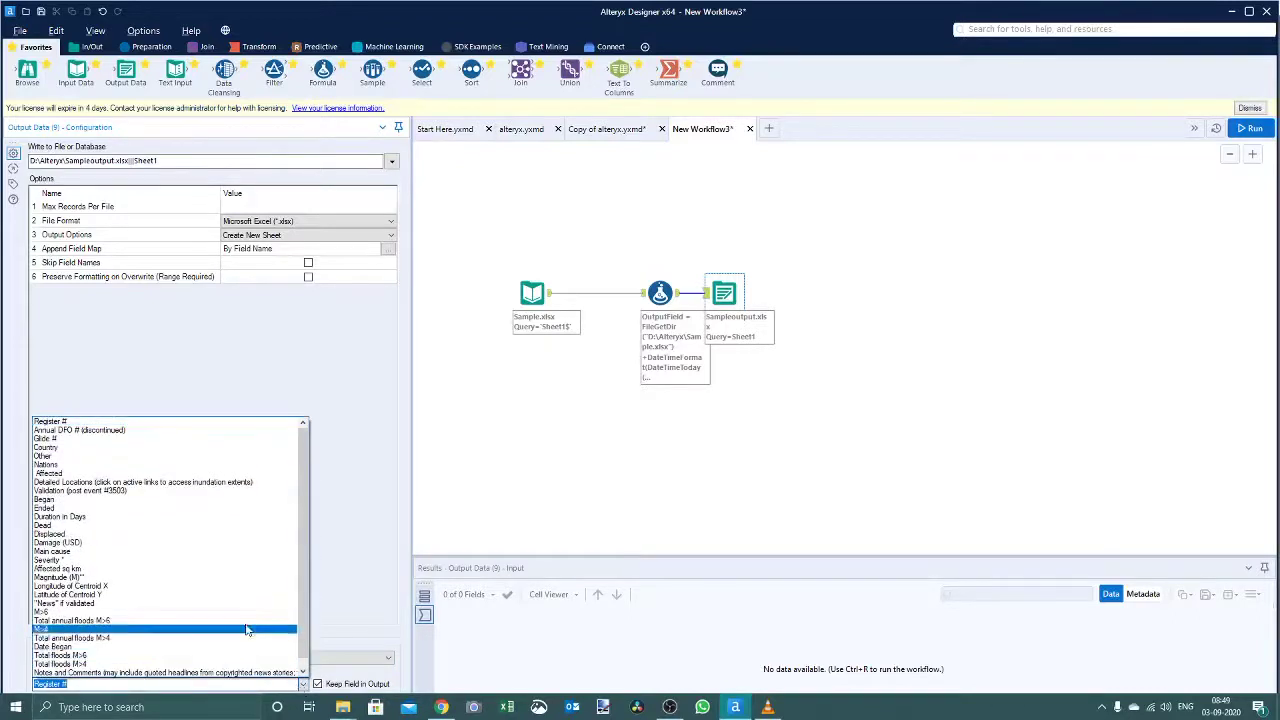
{"action": "scroll", "coordinate": [246, 623], "scroll_direction": "down", "scroll_amount": 1}
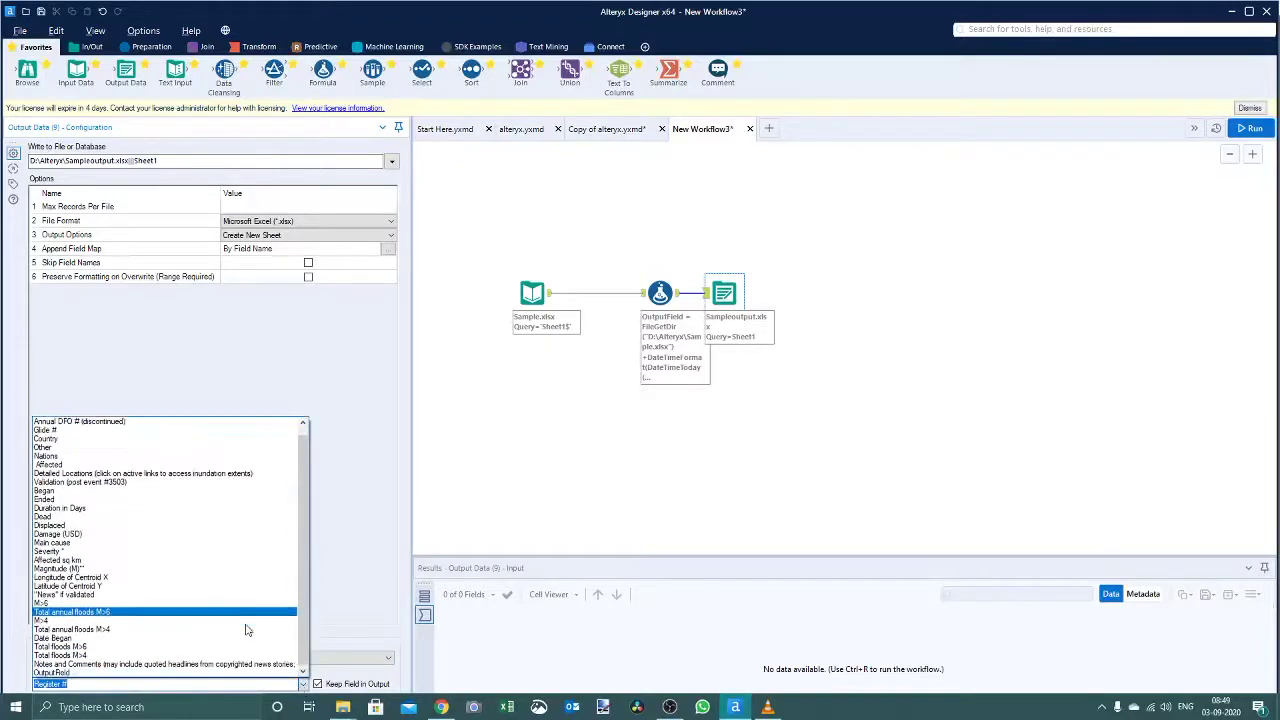
{"action": "left_click", "coordinate": [98, 674]}
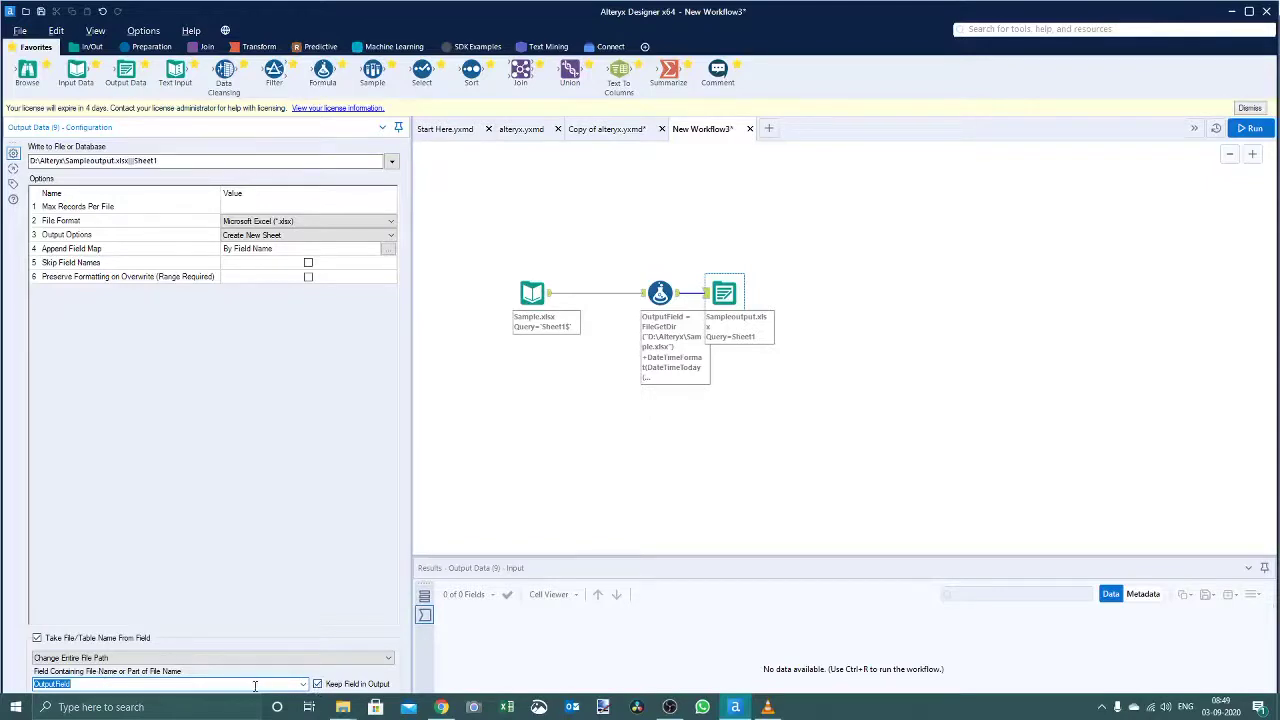
{"action": "left_click", "coordinate": [317, 684]}
- Run the workflow again, writing 4214 records, and show the File Explorer windows
{"action": "left_click", "coordinate": [711, 466]}
{"action": "key", "text": "ctrl+r"}
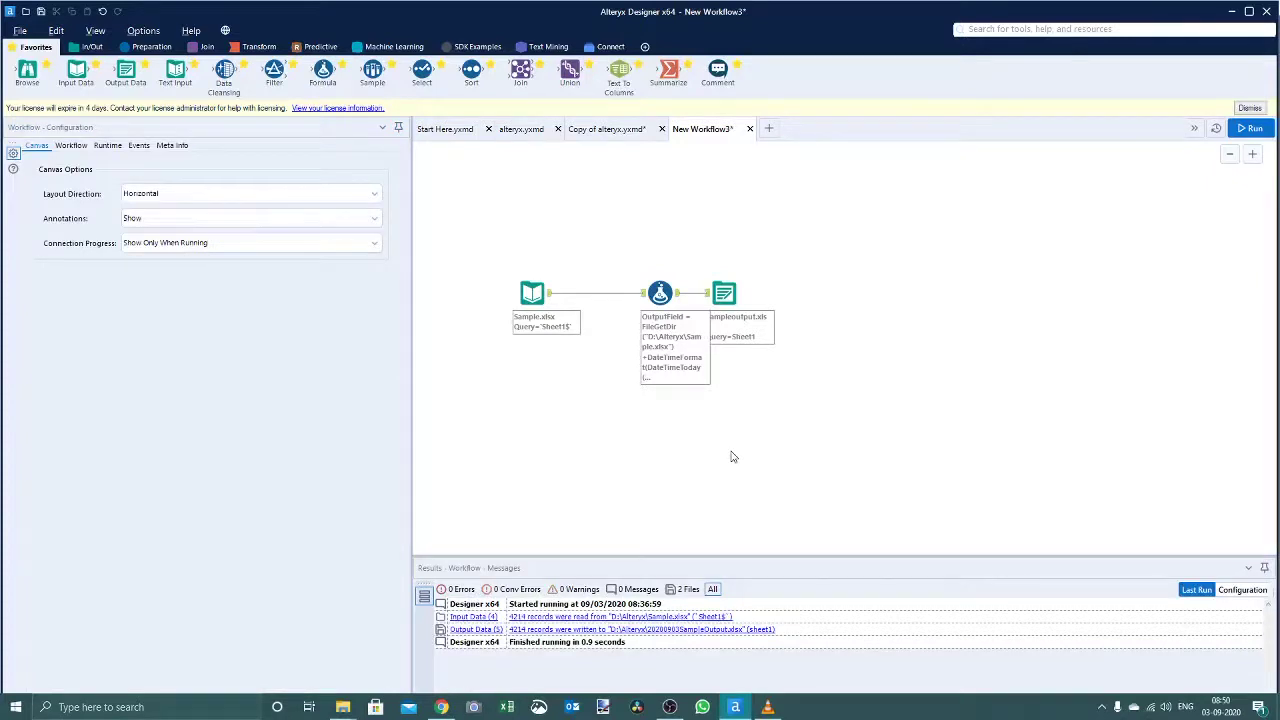
{"action": "key", "text": "ctrl+r"}
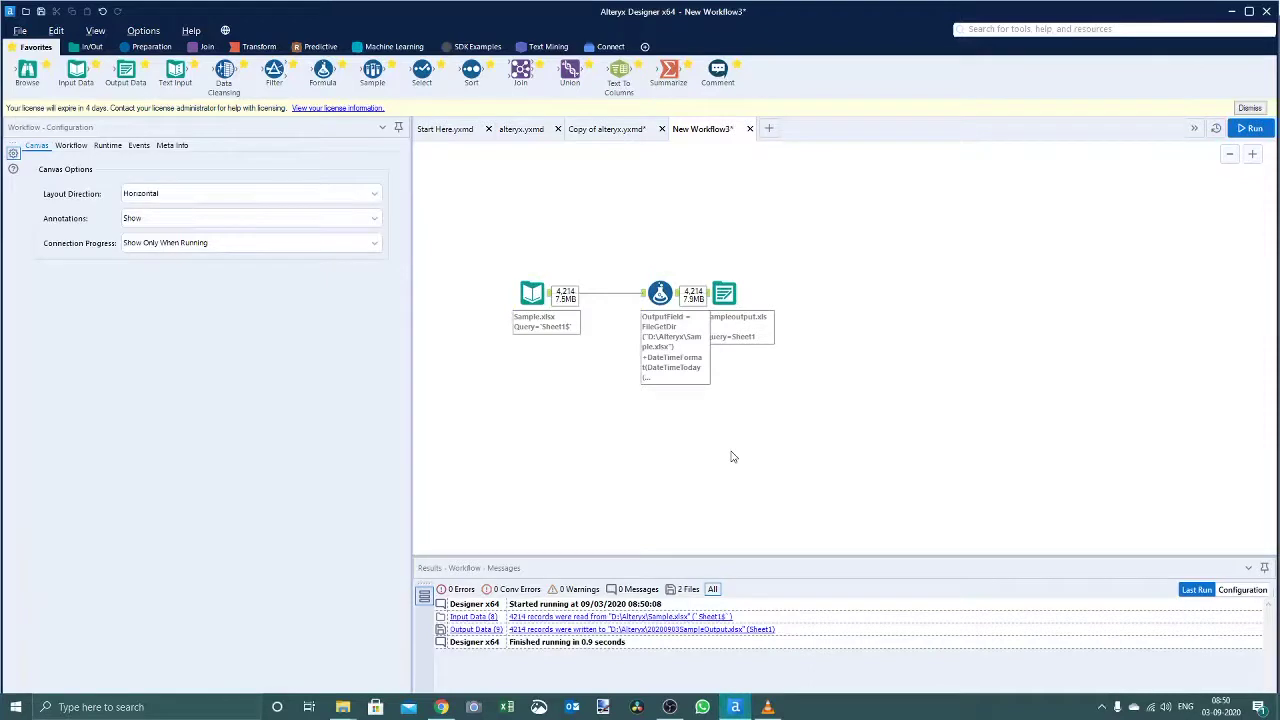
{"action": "left_click", "coordinate": [346, 710]}
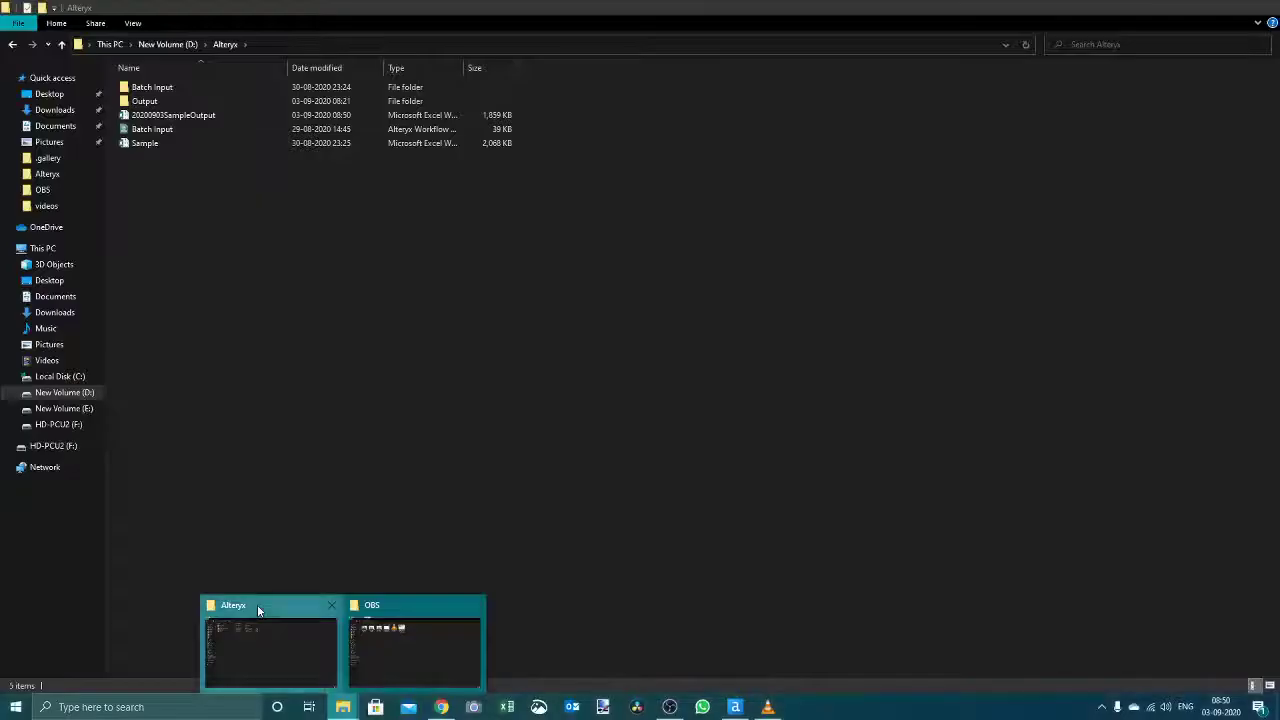
- Bring the D:\Alteryx folder forward to see the 20200903SampleOutput workbook
{"action": "left_click", "coordinate": [257, 608]}
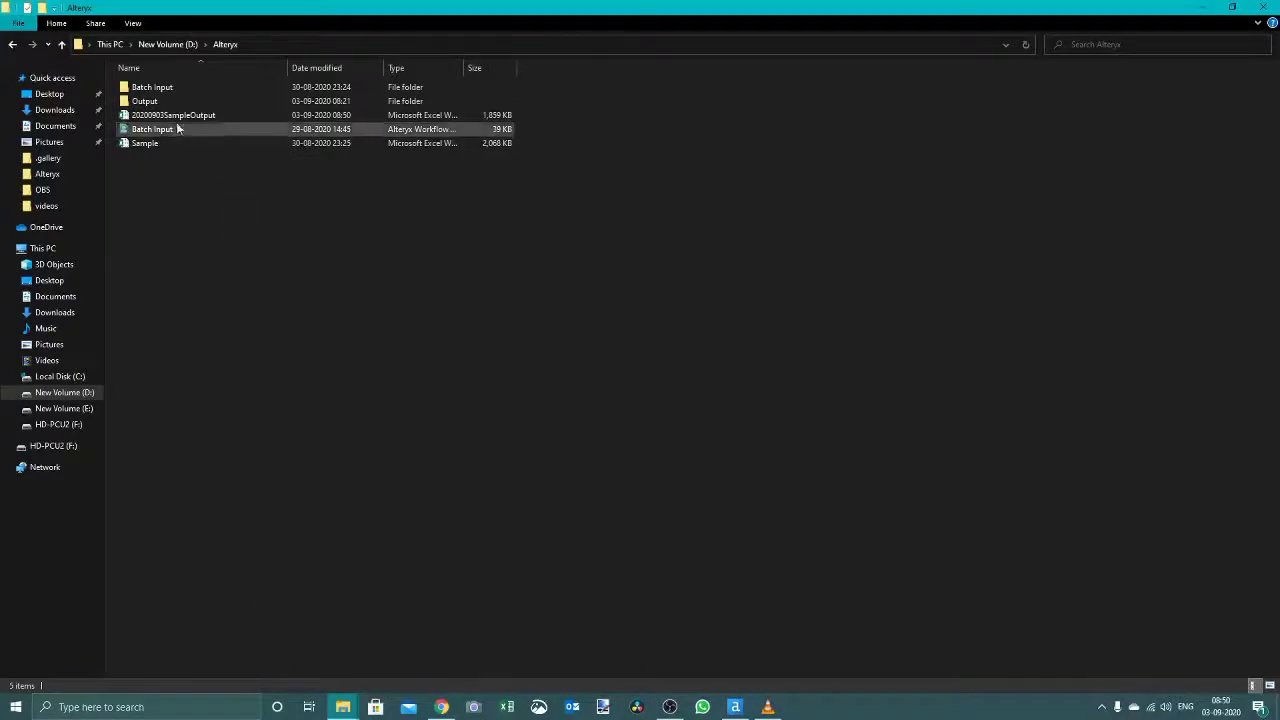